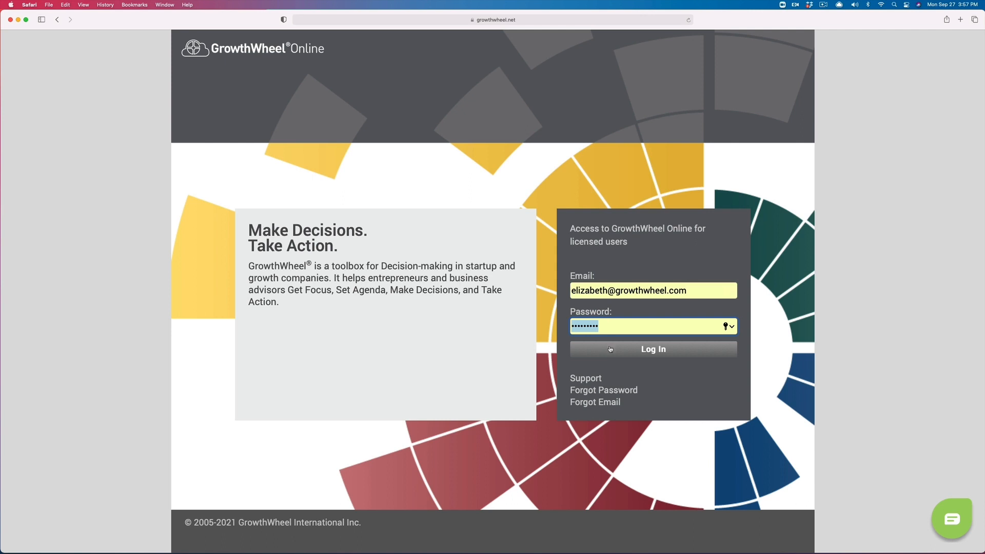
Step: Log in to GrowthWheel Online with the entered credentials, opening and closing the support chat
left_click(610, 352)
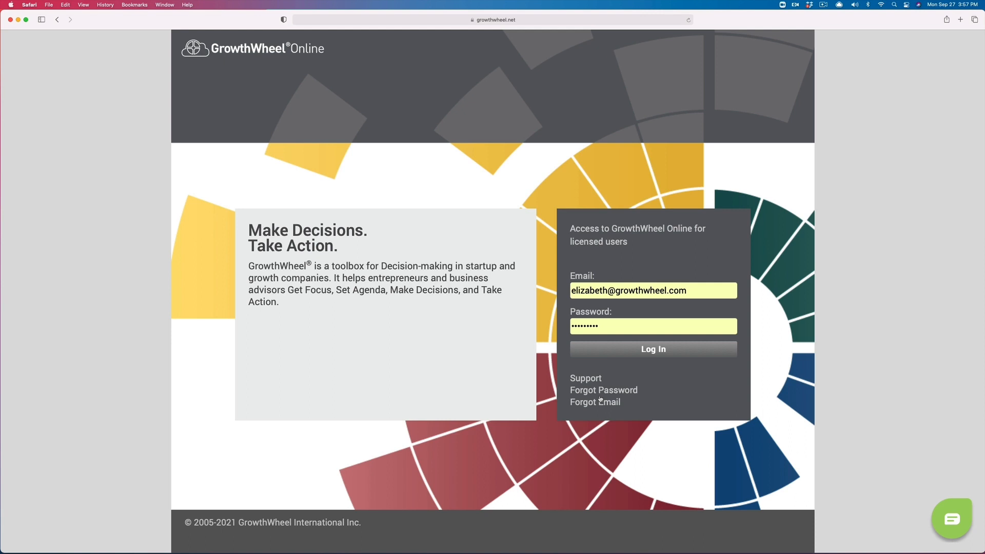
left_click(941, 515)
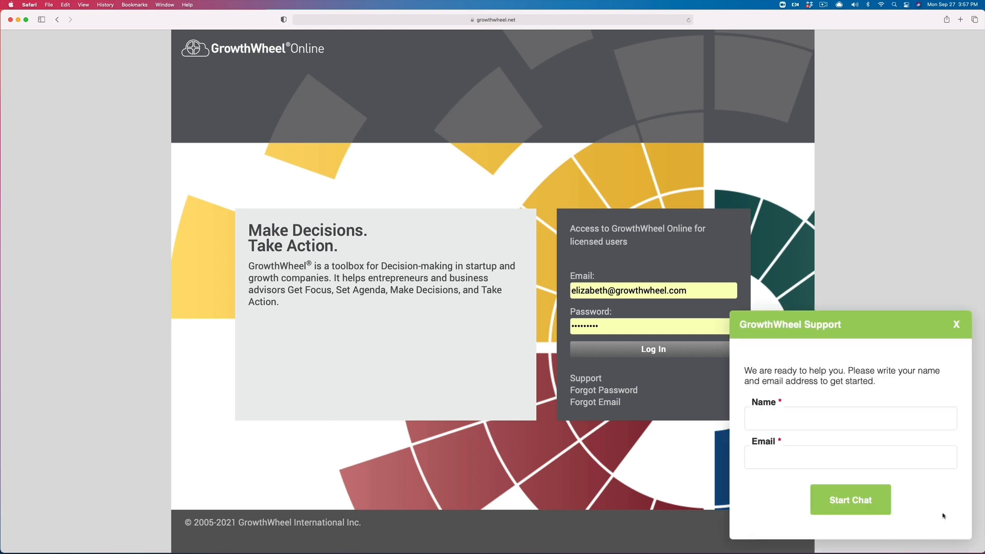
left_click(954, 324)
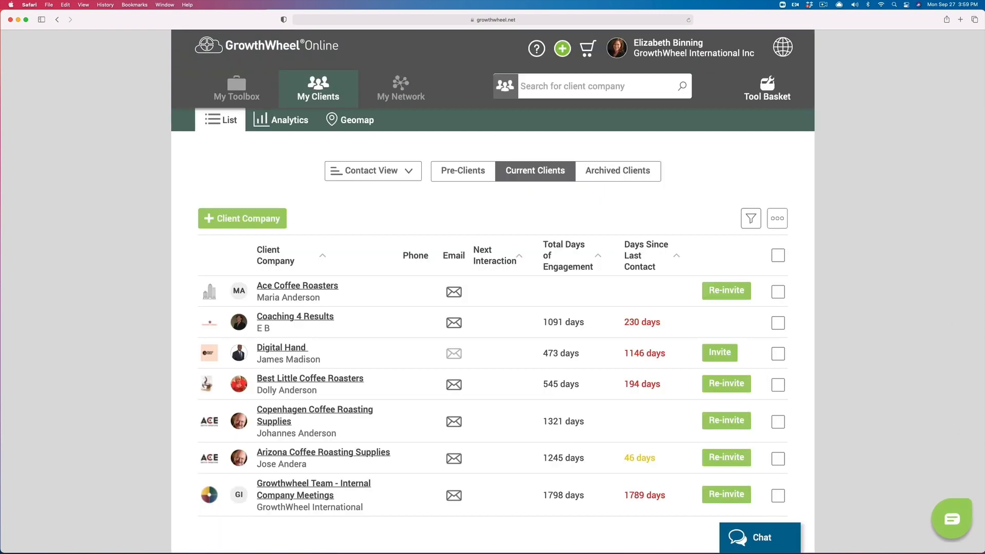
left_click(300, 287)
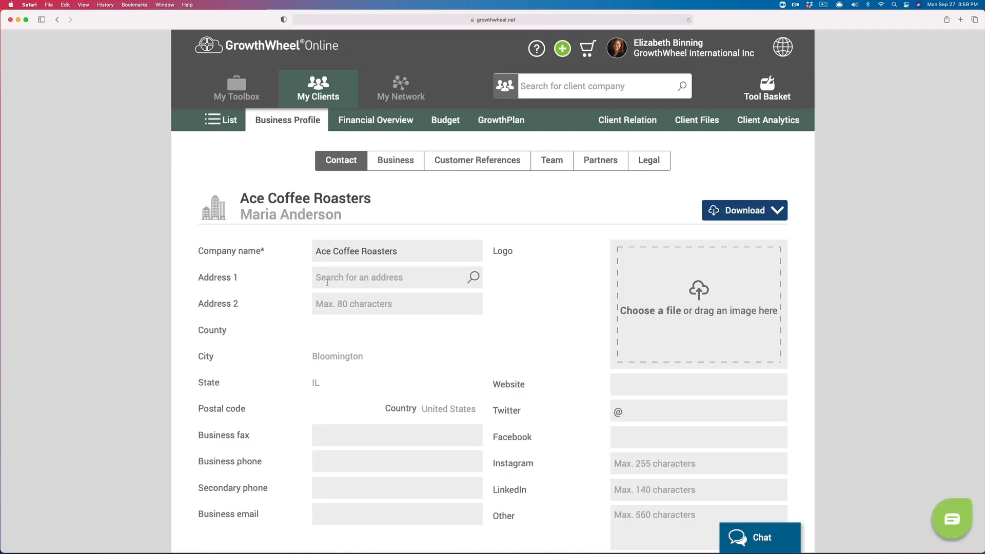
left_click(327, 282)
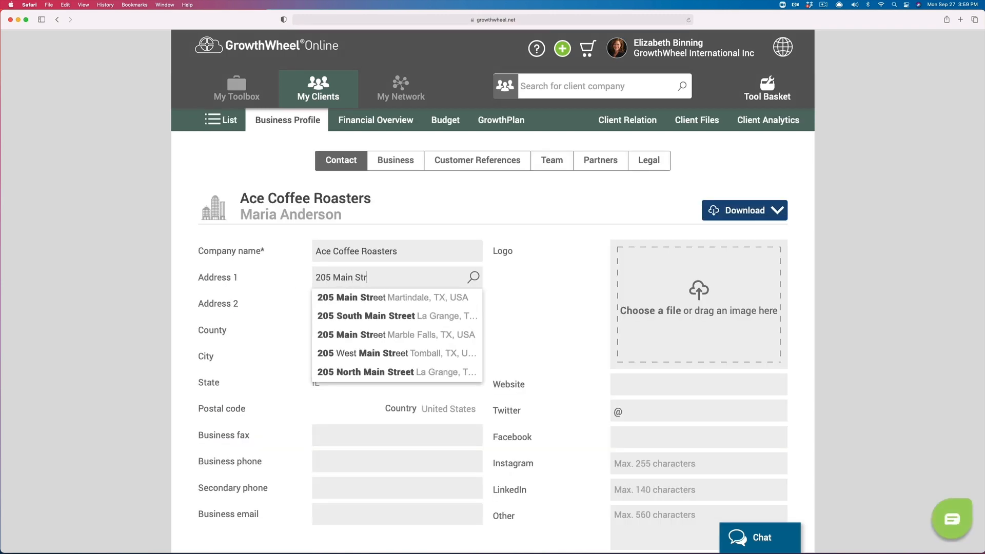
left_click(341, 317)
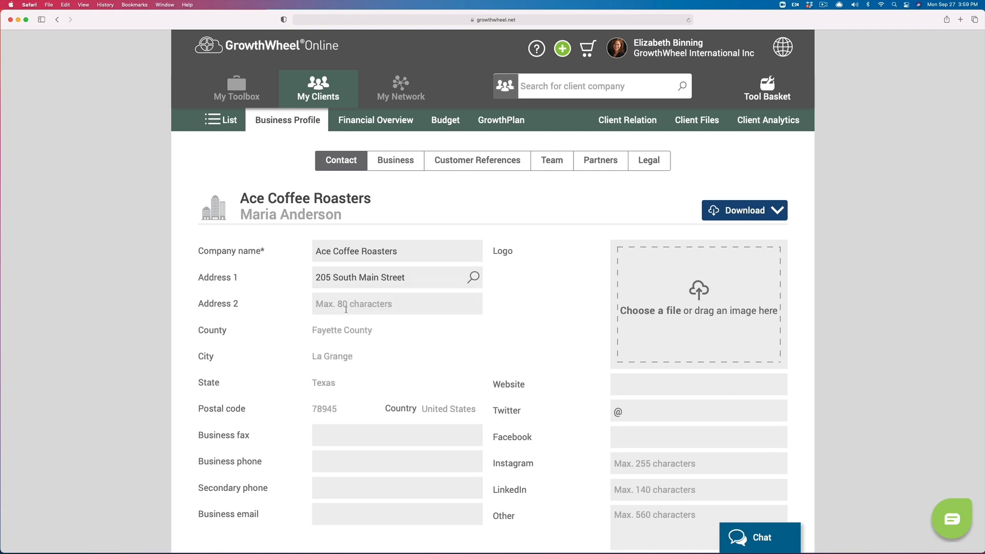
mouse_move(338, 383)
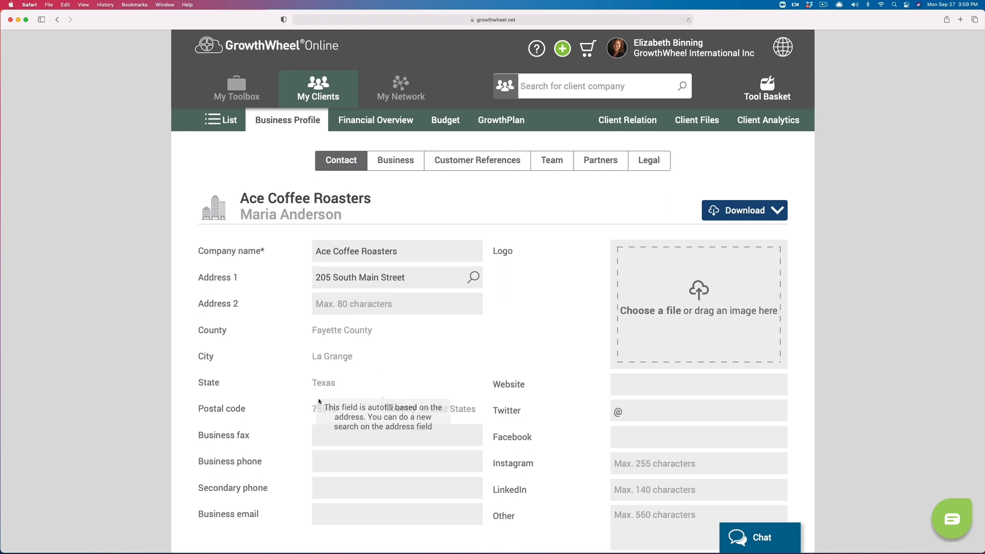
left_click(653, 385)
type("acecoffee.com")
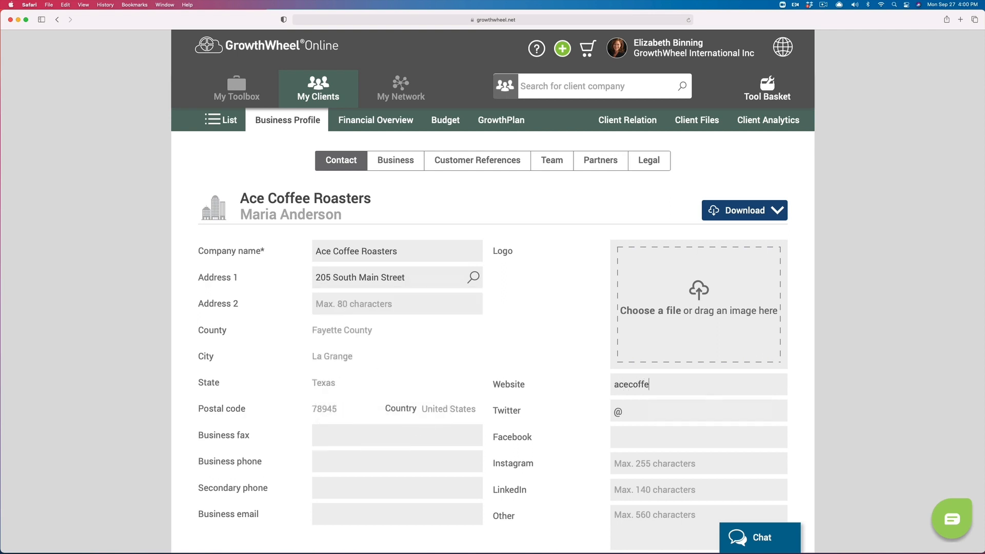
left_click(658, 406)
type("@acecoffee")
Step: Upload Ace logo.jpeg as the company logo and go to the Business section
left_click(712, 312)
left_click(386, 170)
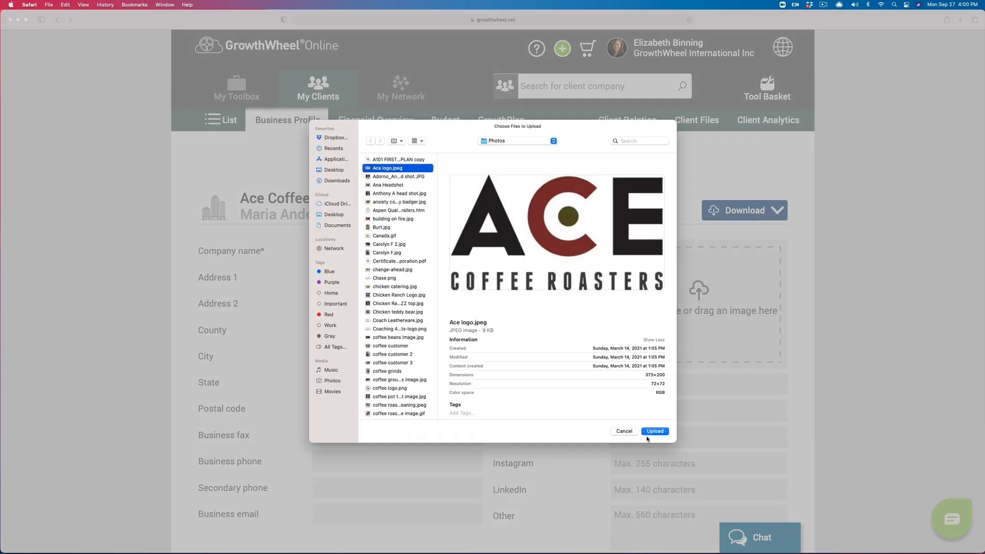
left_click(654, 431)
scroll(533, 347, "down", 2)
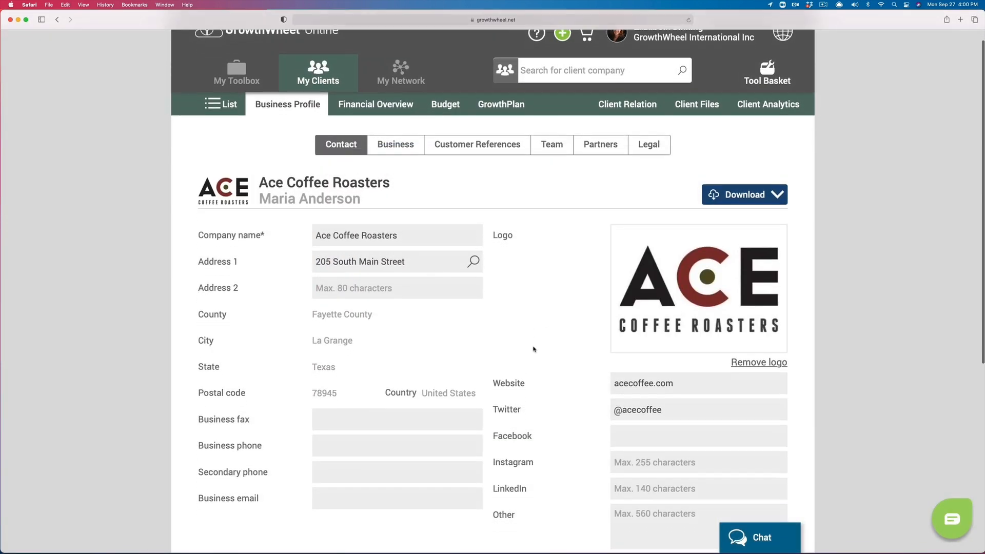
left_click(401, 105)
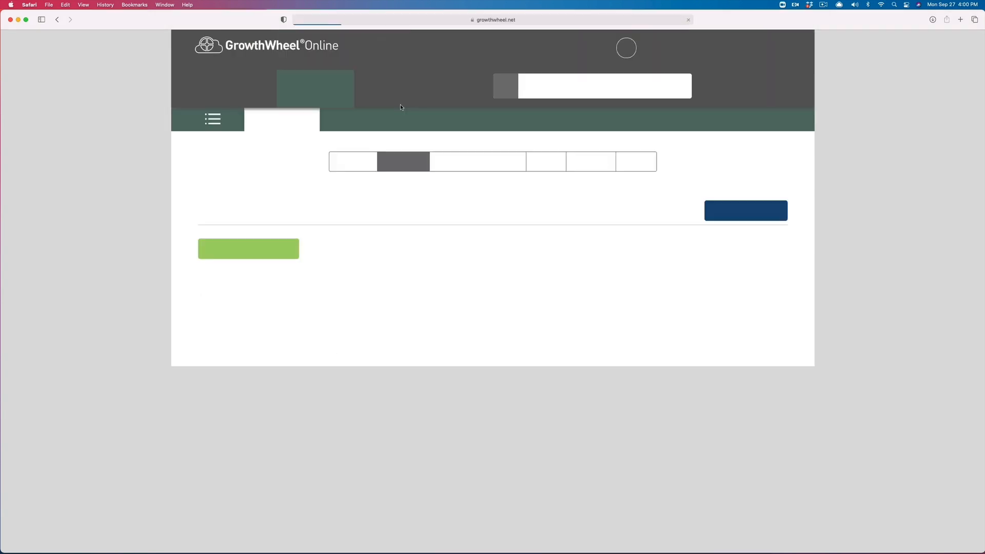
Step: Add a History of the business description with intro 'It all started with a cup of coffee' and story text
left_click(290, 247)
left_click(297, 285)
left_click(300, 305)
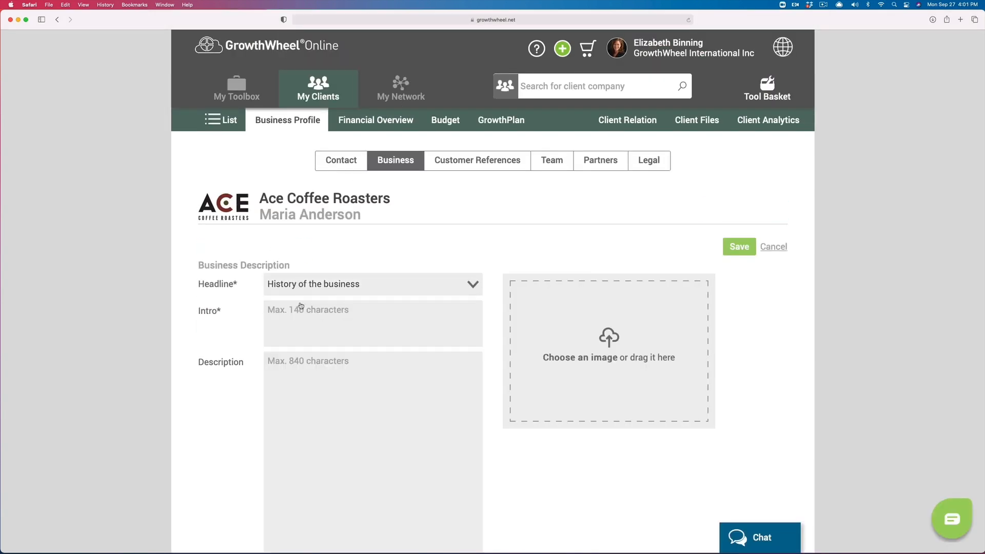
type("It all started with a cup of coffee")
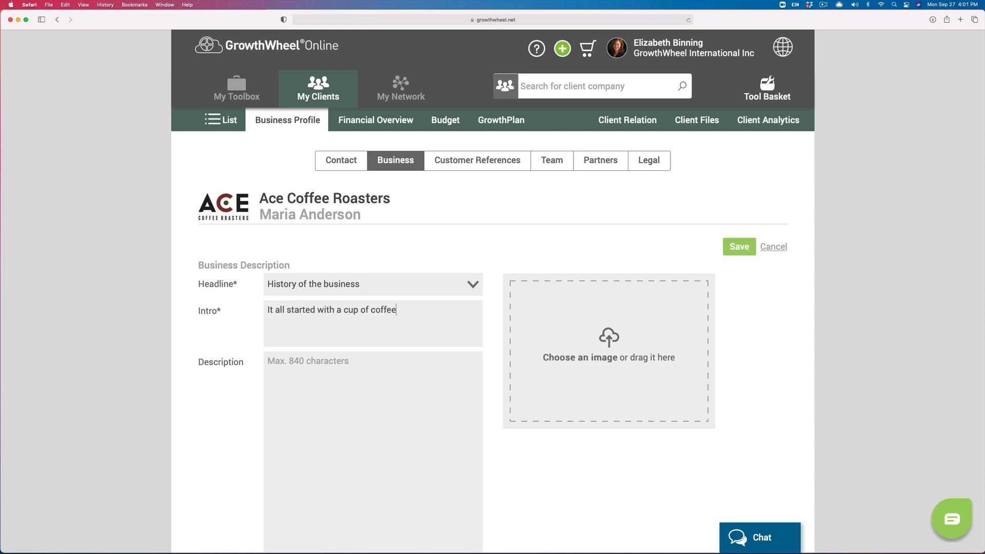
key("Tab")
type("Maria loves coffee - always")
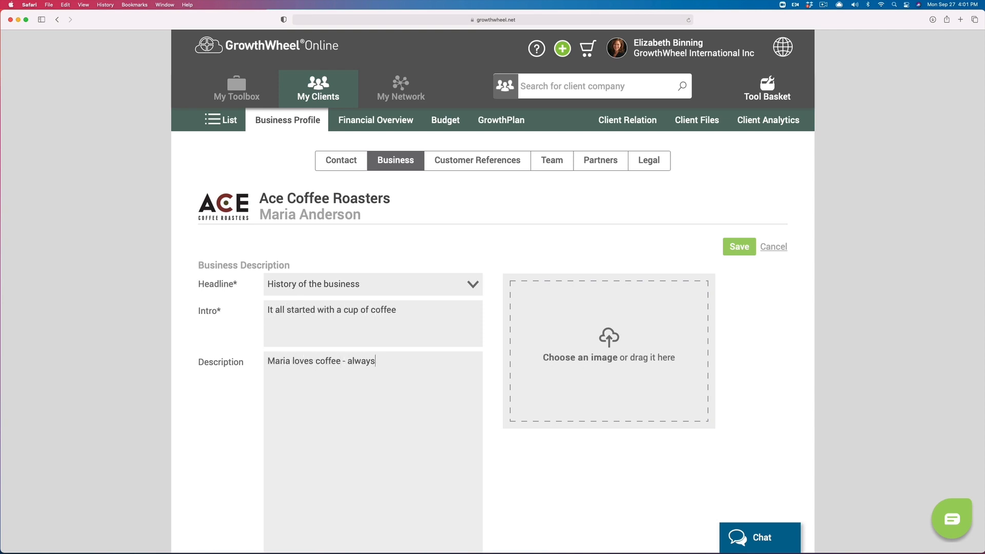
type(" has, so she started her own coffee orast")
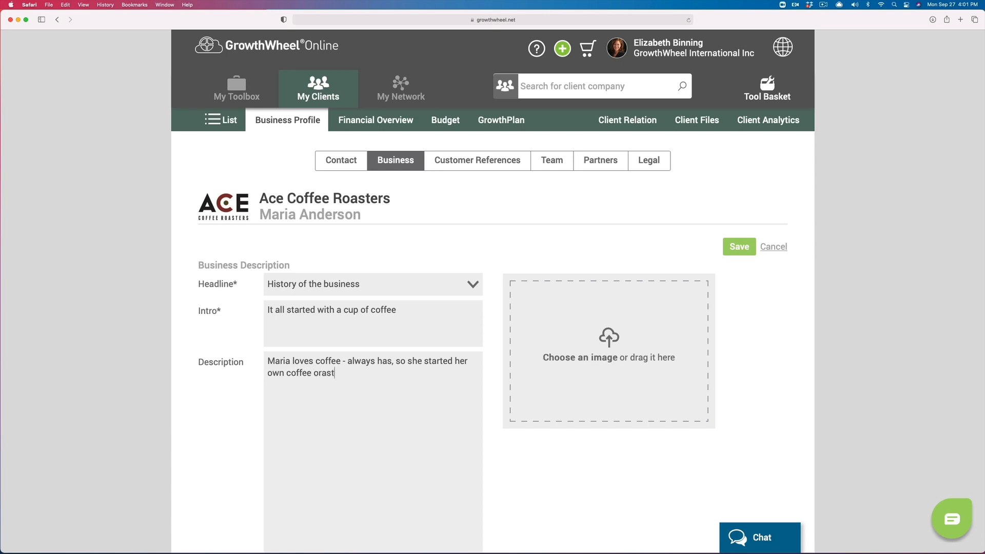
key("BackSpace")
key("BackSpace")
key("BackSpace")
key("BackSpace")
key("BackSpace")
type("roasting machinery business.")
Step: Attach the coffee customer photo and save the business description
left_click(580, 332)
left_click(391, 346)
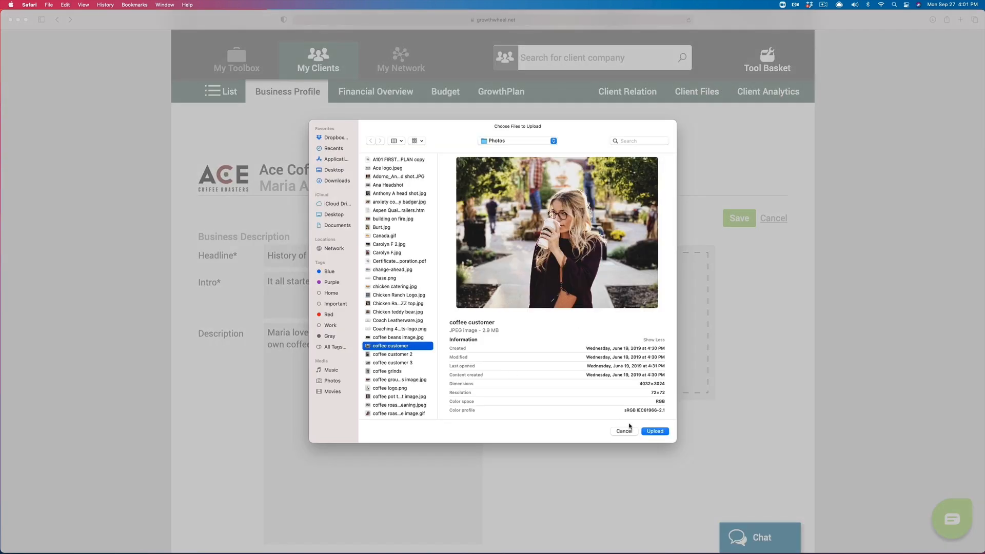
left_click(654, 431)
left_click(744, 218)
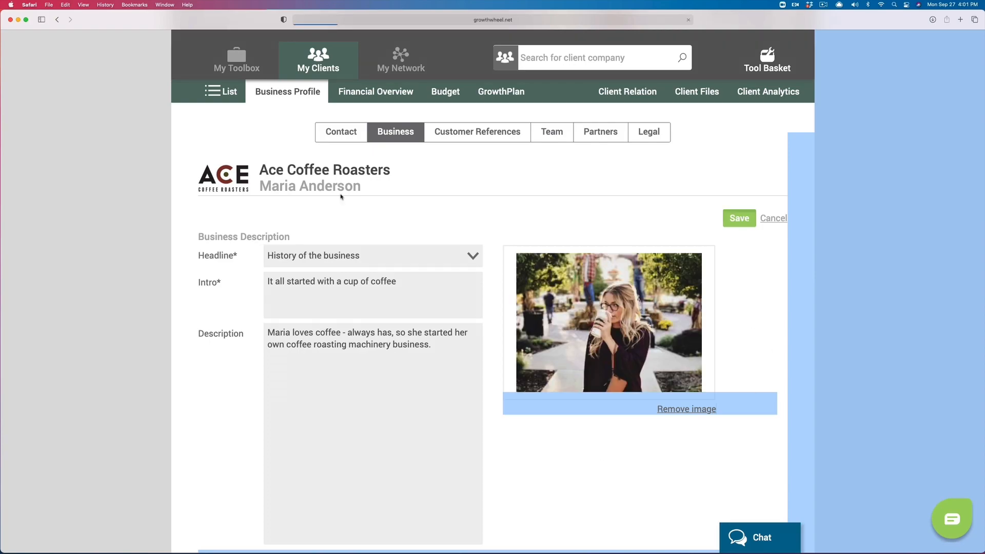
left_click(493, 301)
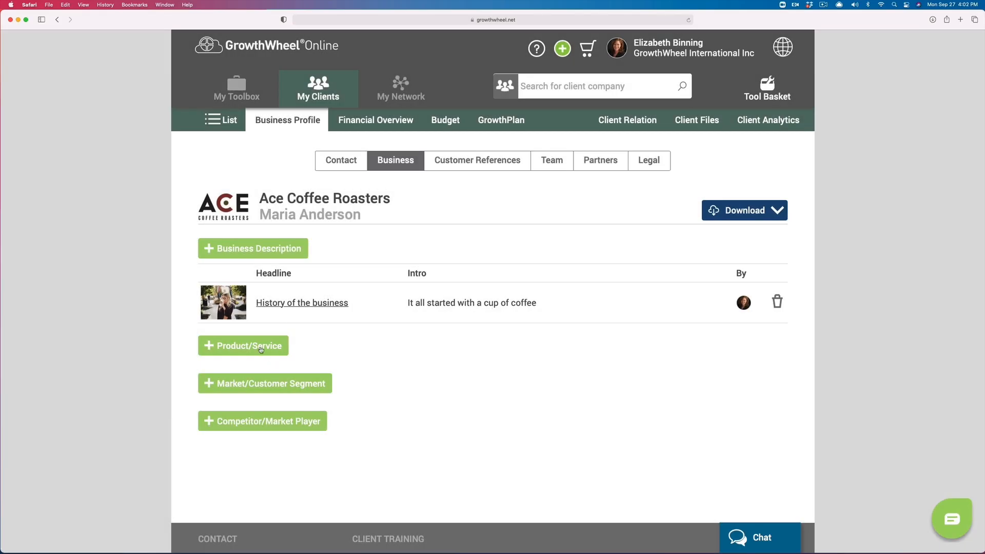
left_click(261, 347)
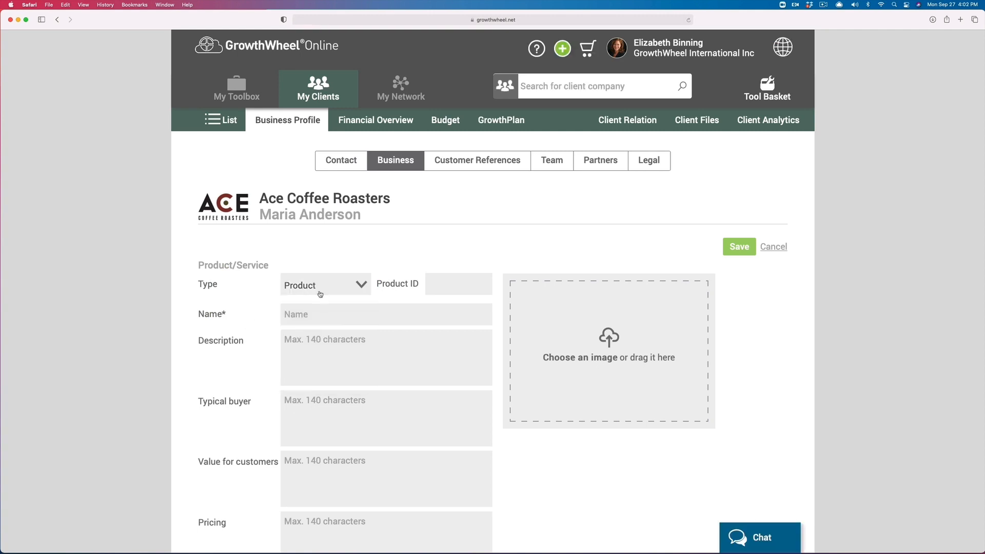
Step: Fill in Coffee Roaster X300R's description, typical buyer, value, pricing 15000 and revenue 150
type("Coffee Roaster X300")
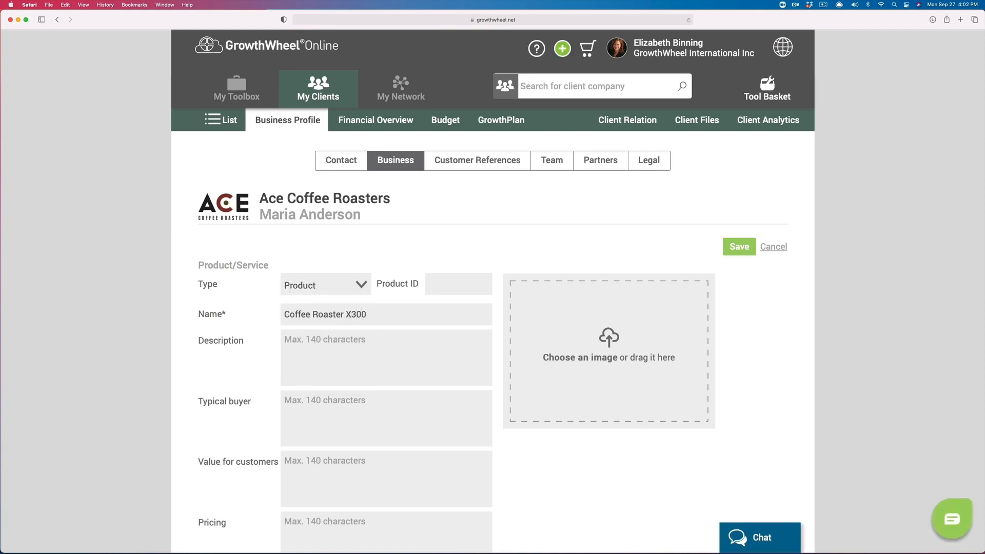
type("Medium sized coffee roastindependent")
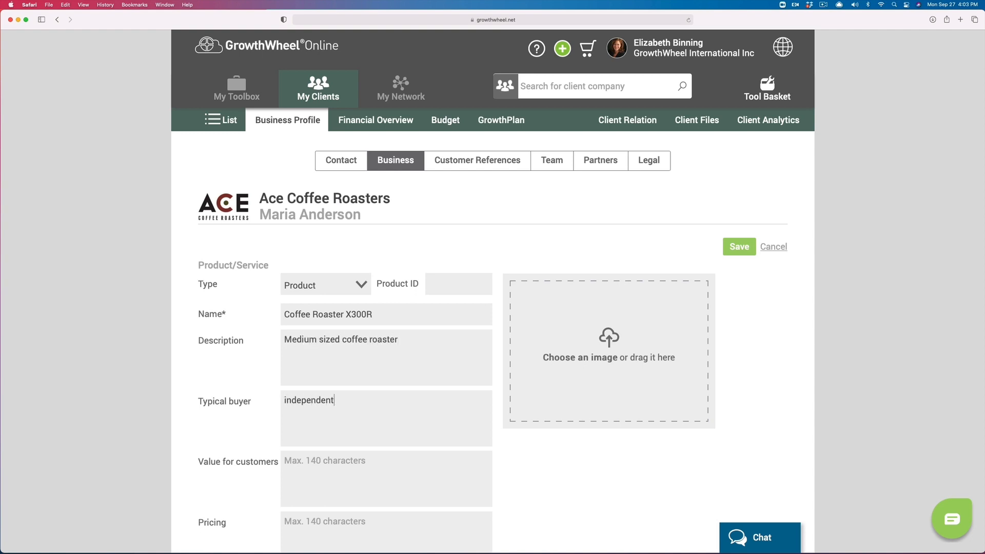
type(" cafes and restaurants that want to make their own roasted beans")
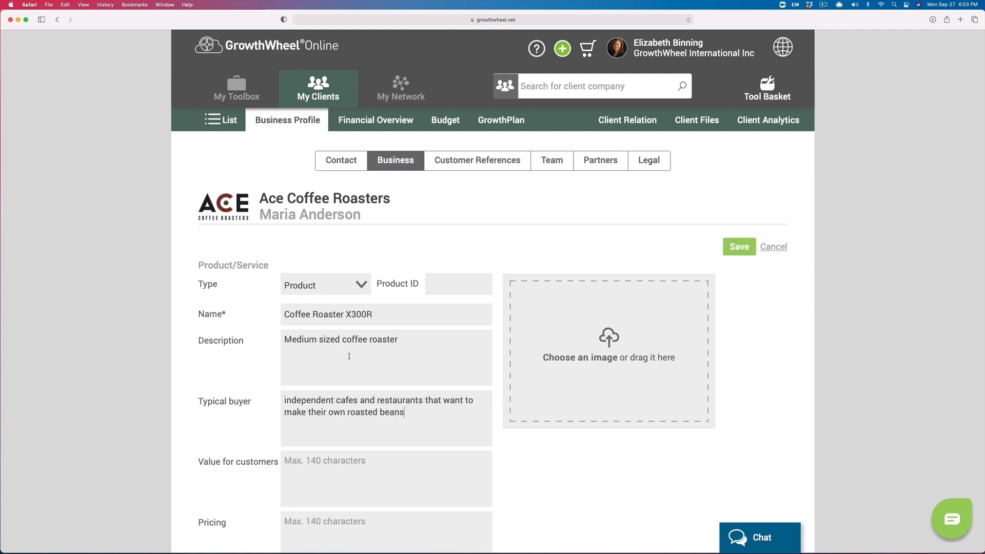
left_click(353, 461)
type("Custom roasted beans are better")
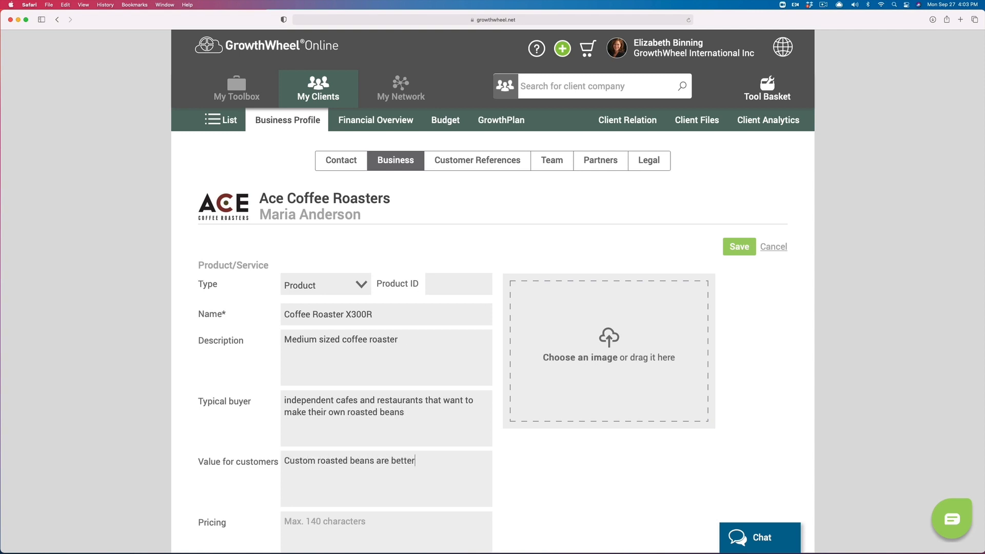
type("15000")
key("Tab")
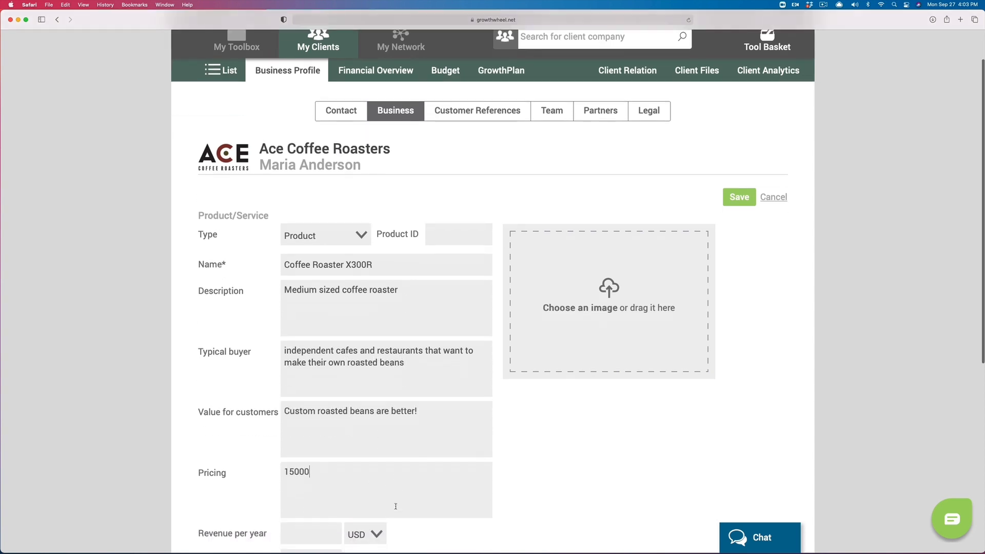
type("150 000")
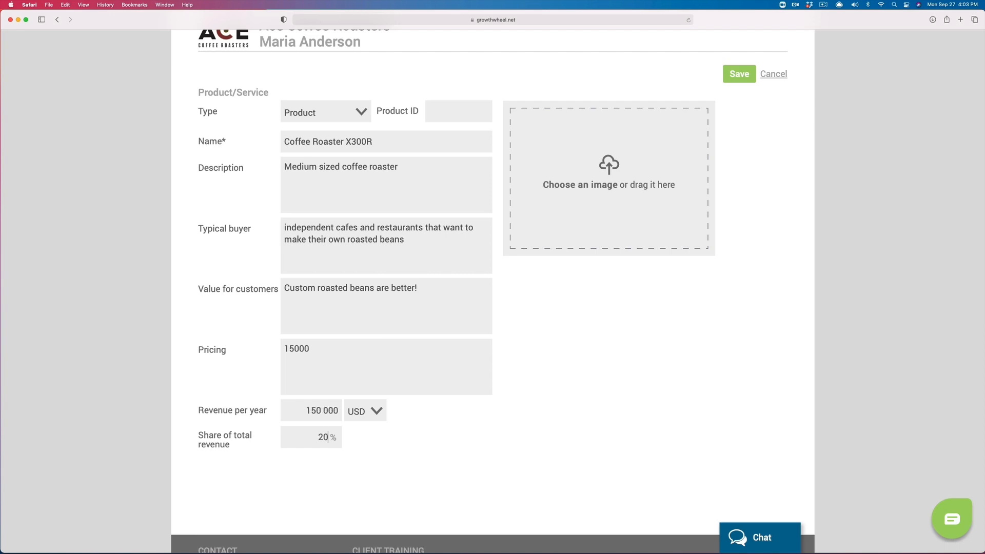
Step: Attach the coffee roaster image and save the product
left_click(596, 190)
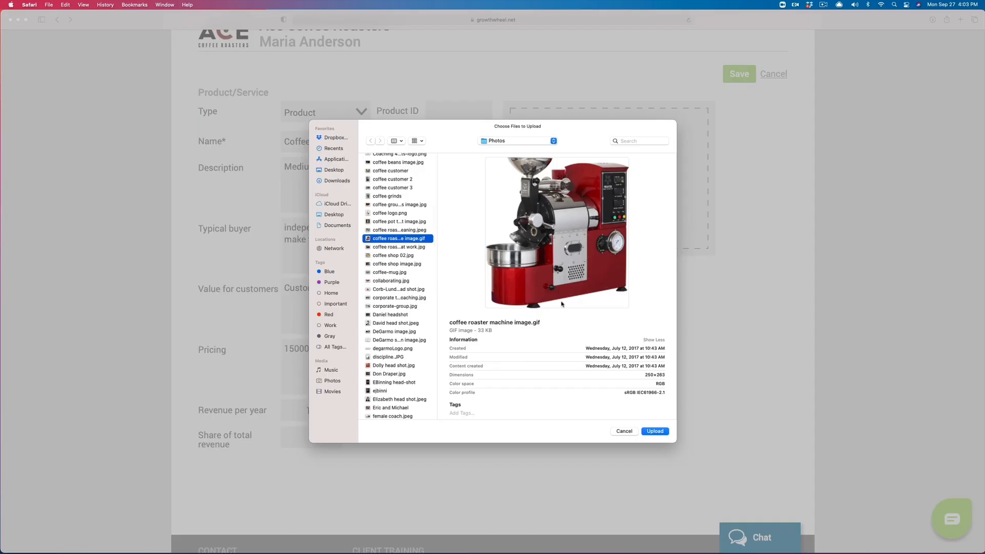
left_click(655, 431)
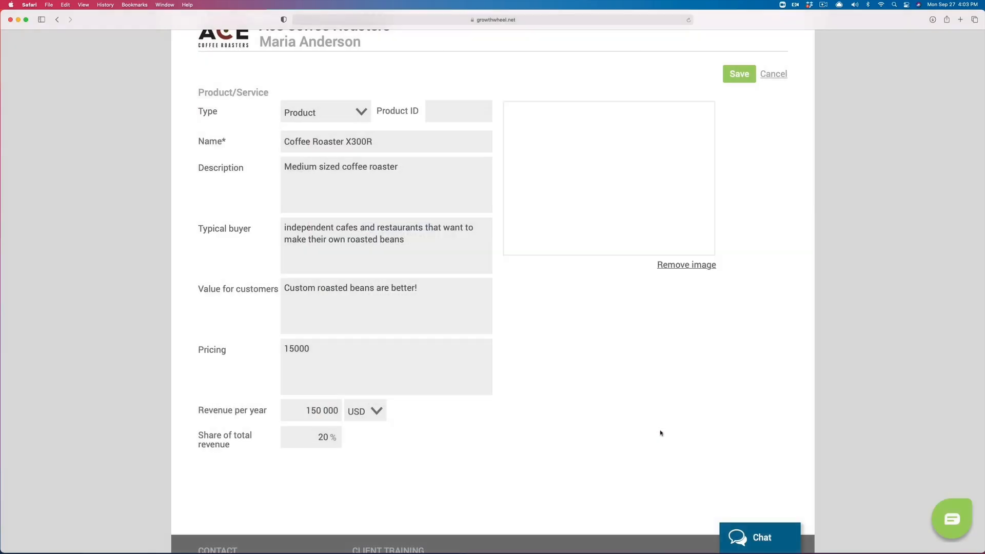
left_click(738, 76)
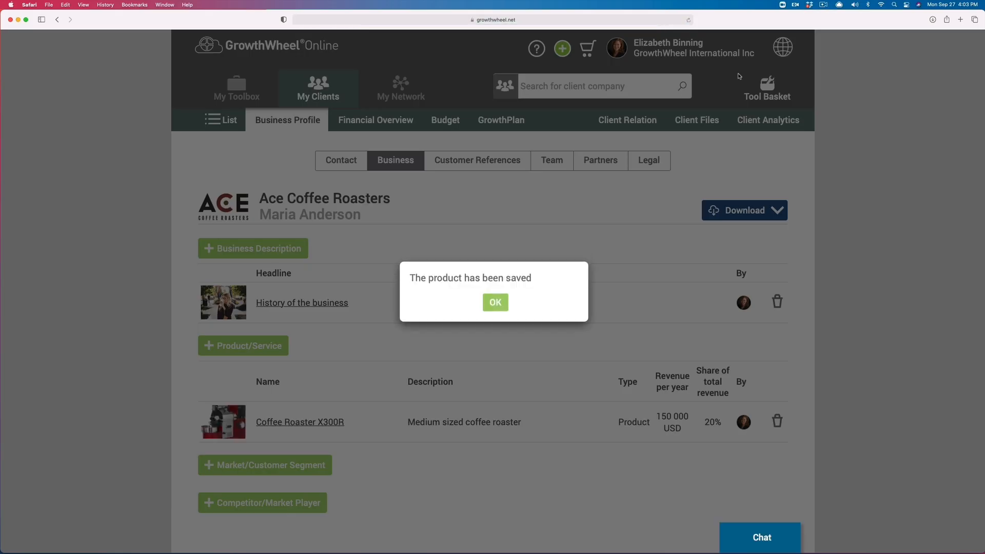
left_click(493, 303)
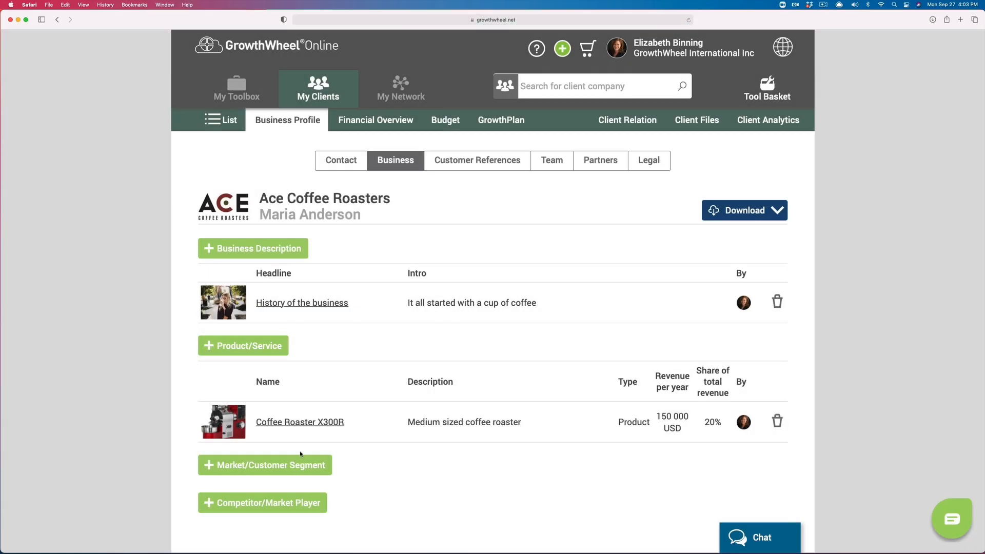
scroll(301, 459, "down", 2)
Step: Create Primary segment Independent Cafes with description and top customers ABD Coffee Shops, XYZ Hosel Chain
left_click(294, 413)
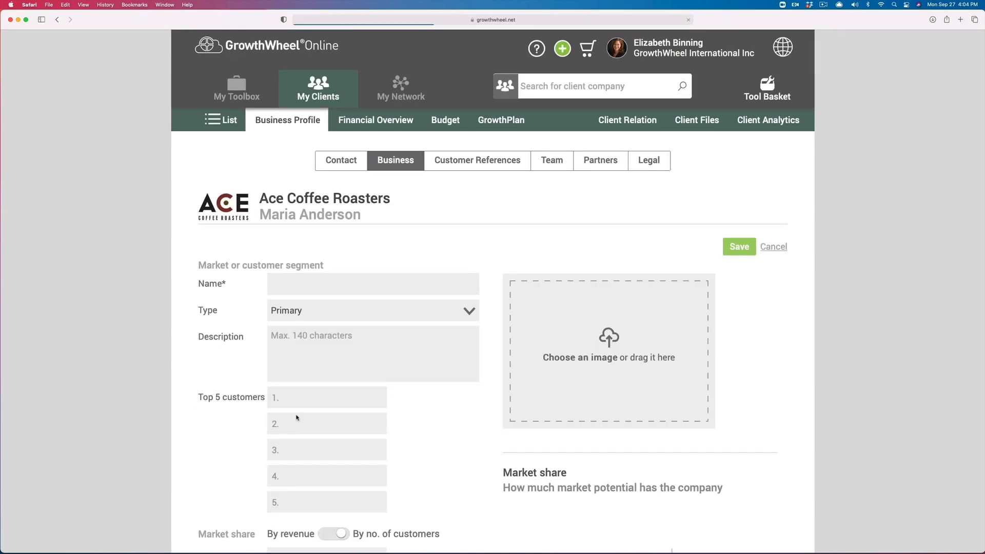
type("Independent Cafes")
left_click(302, 311)
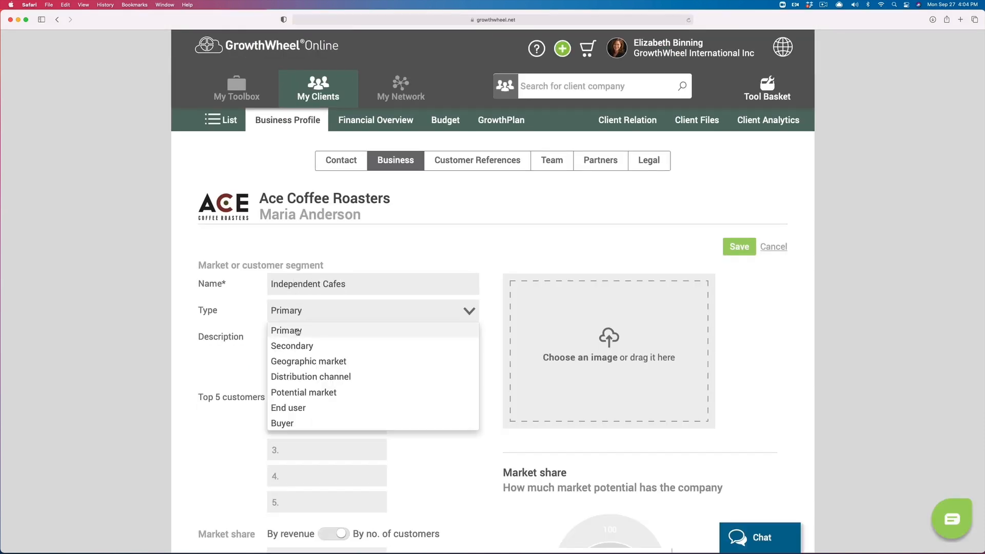
left_click(297, 332)
left_click(293, 340)
type("Indepe")
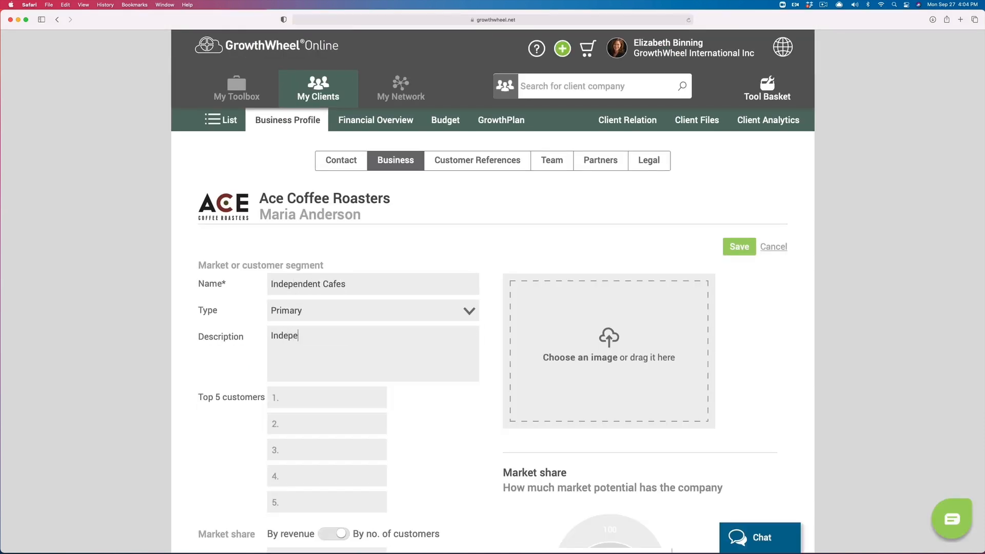
type("ndent Coffee Shops that want to make their own roasted beans")
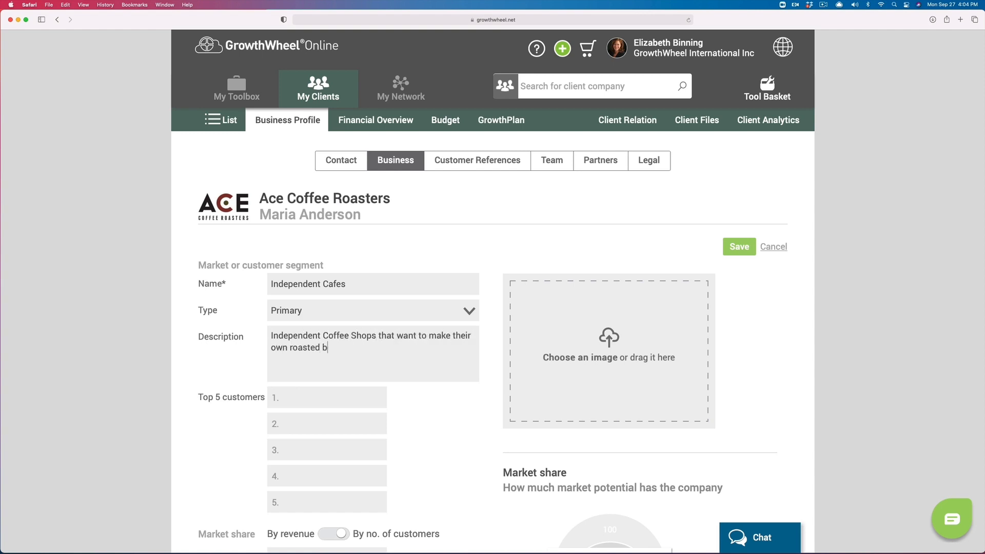
key("Tab")
type("ABD Coffee Shops")
key("Tab")
type("XYZ Hos")
type("el ")
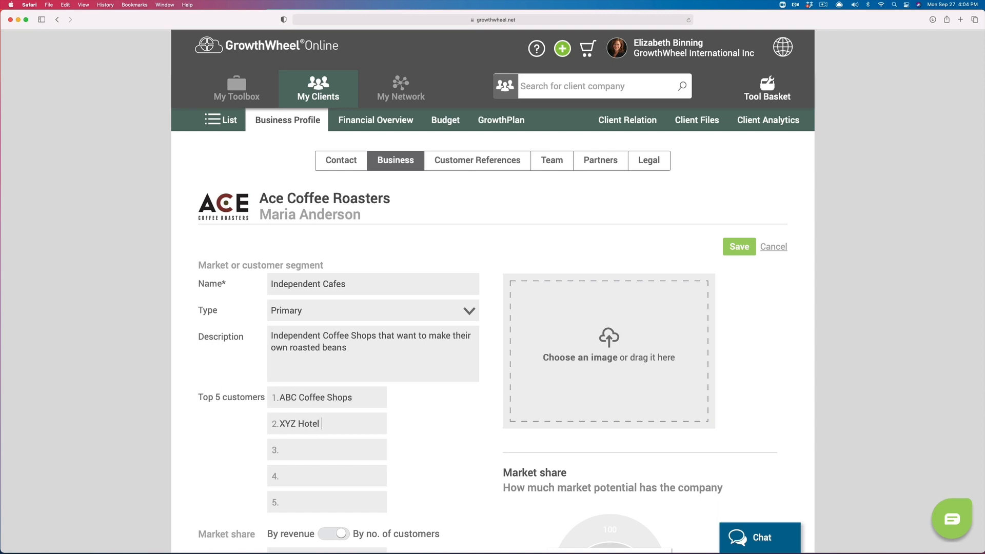
type("Chain")
Step: Measure market share by number of customers with figures 500, 300 and 200
scroll(326, 479, "down", 3)
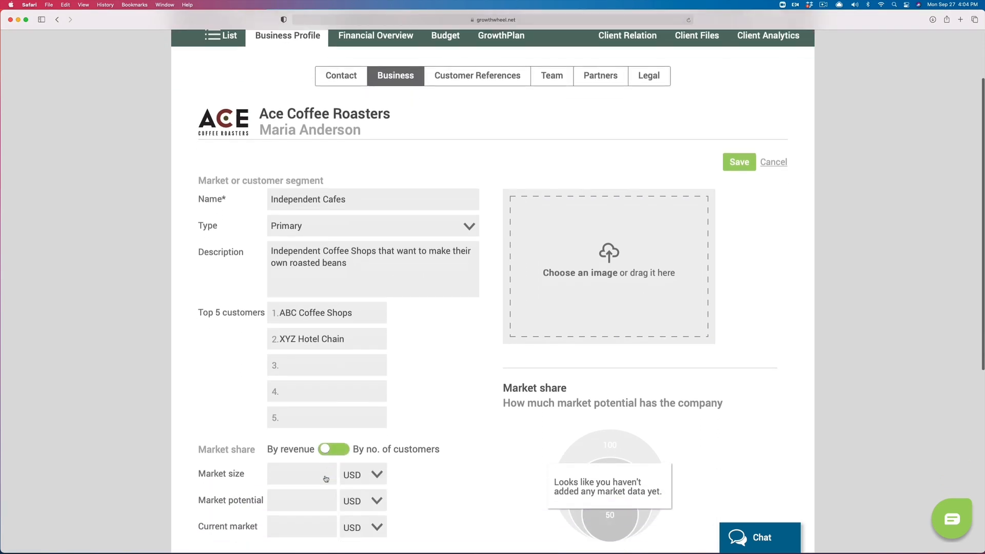
left_click(333, 441)
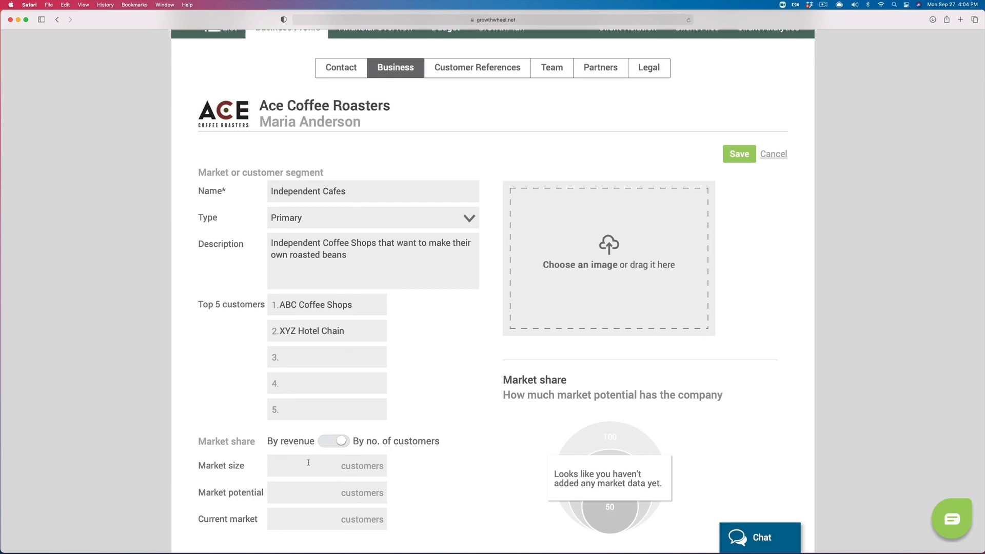
type("500")
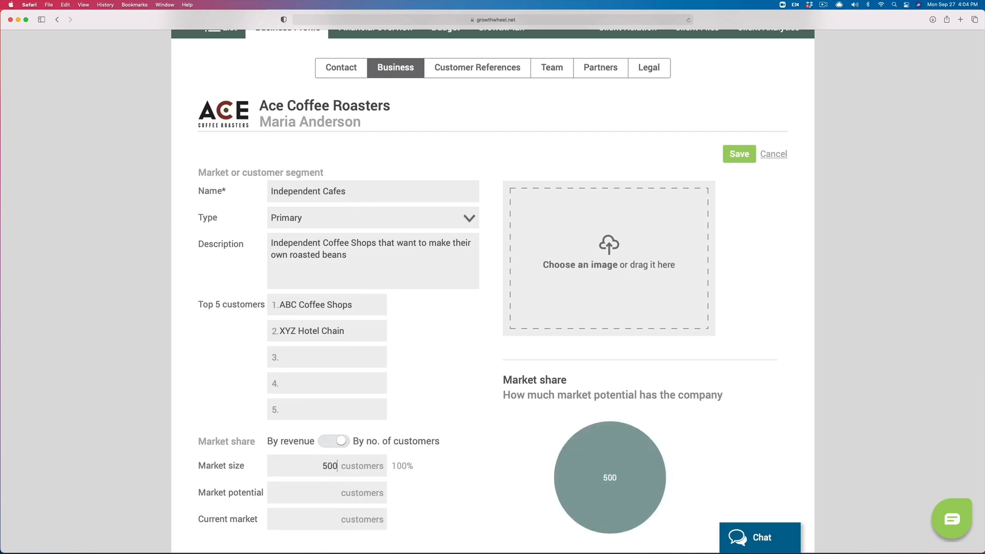
type("300")
key("Tab")
type("200")
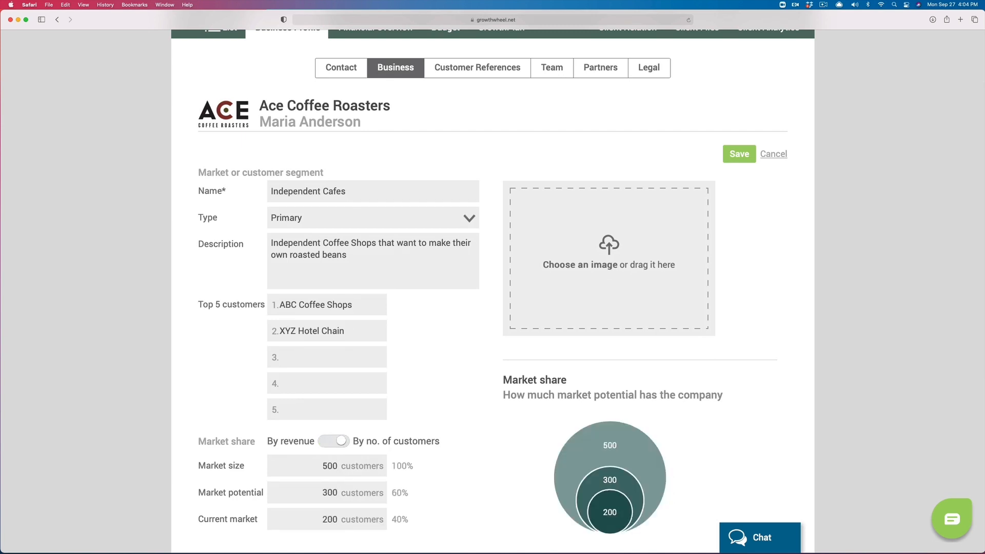
Step: Attach coffee shop image.jpg and save the segment
left_click(585, 266)
left_click(402, 392)
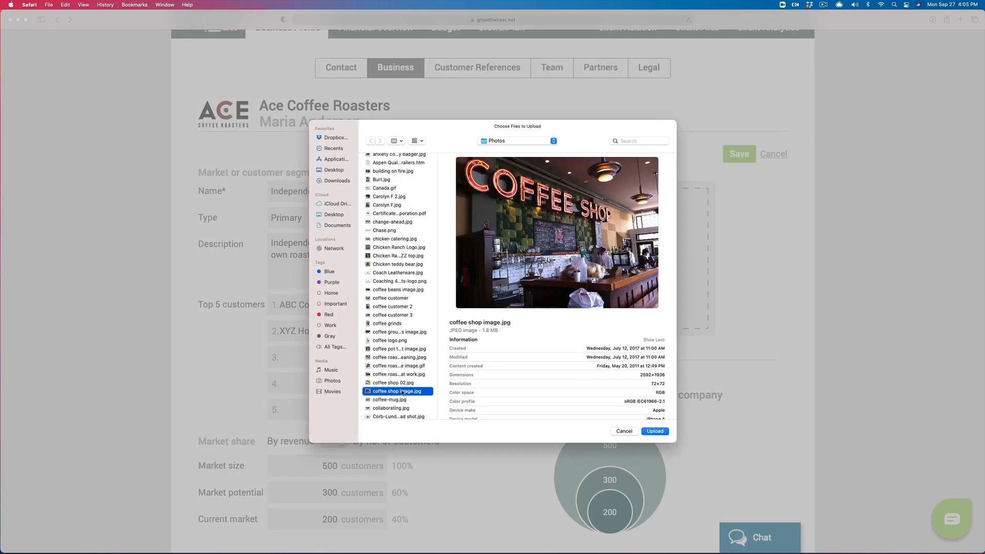
left_click(653, 431)
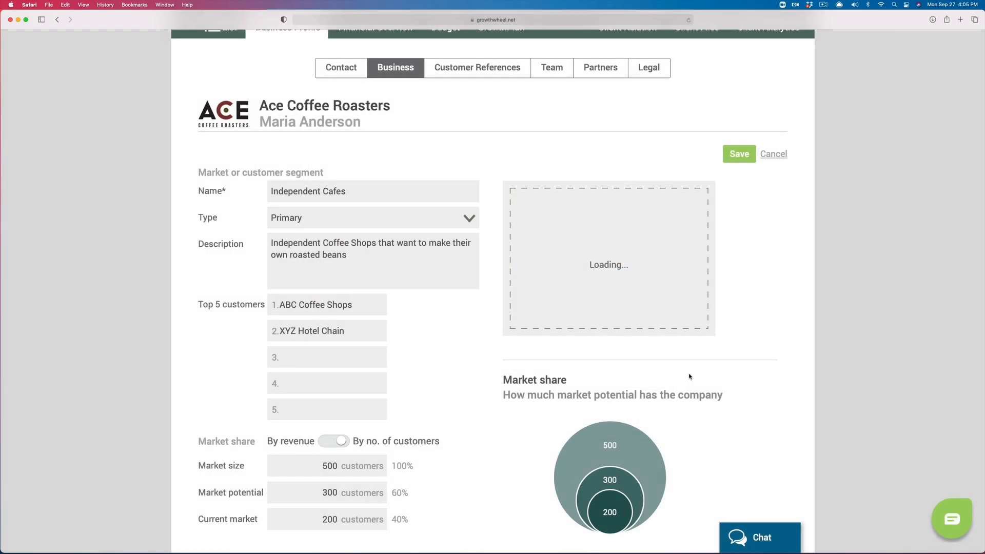
left_click(740, 154)
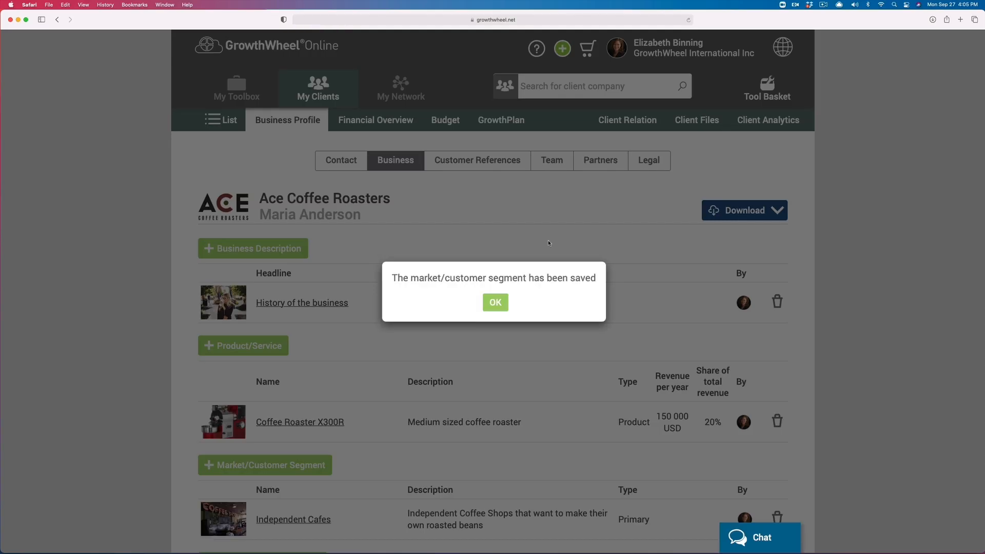
left_click(496, 299)
Step: Add competitor The Devil's Own Coffee Roaster, 'Our main competitor', with strengths Cheaper, More options, faster to respond
scroll(294, 396, "down", 5)
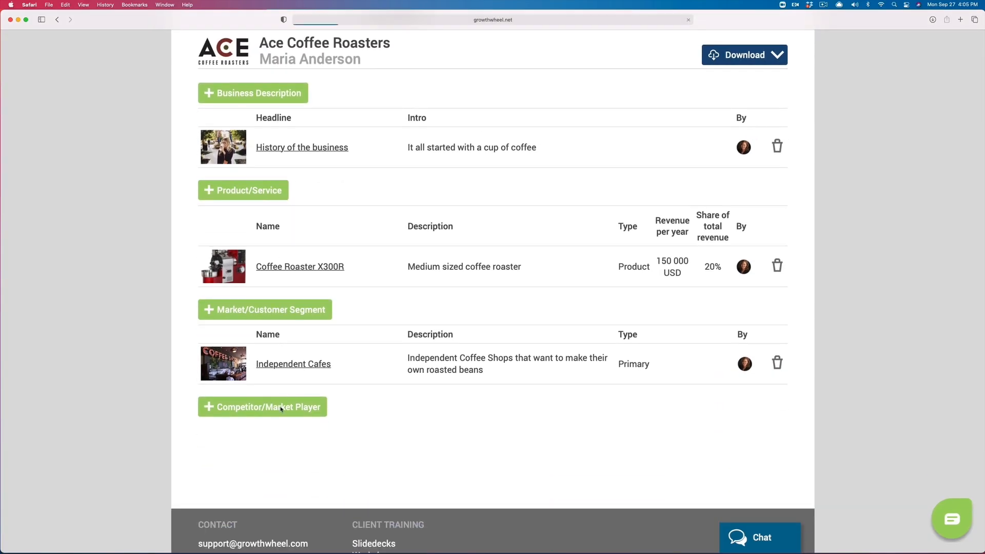
left_click(281, 409)
type("The Dev")
type("il's ")
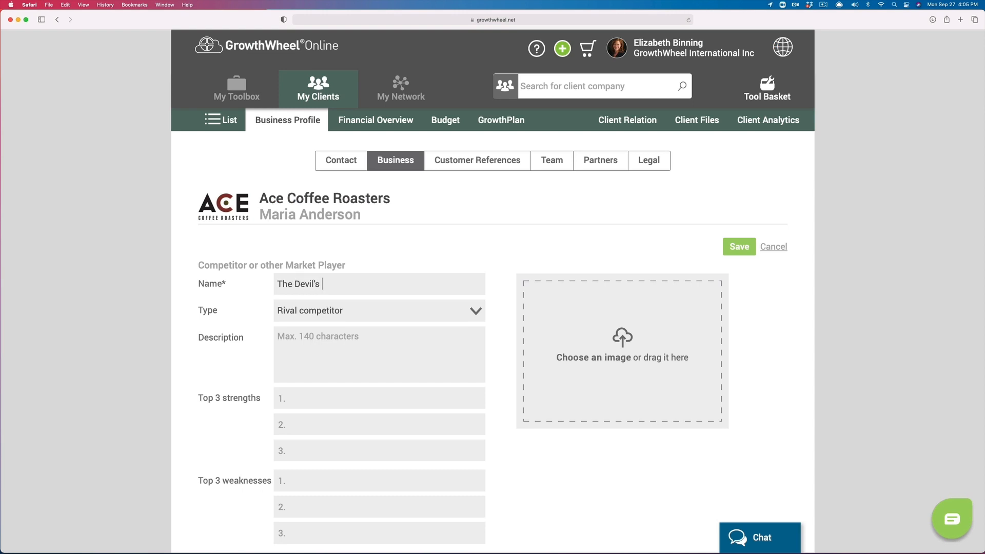
type("Own Coffee Roaster")
left_click(295, 343)
type("Our main competitor")
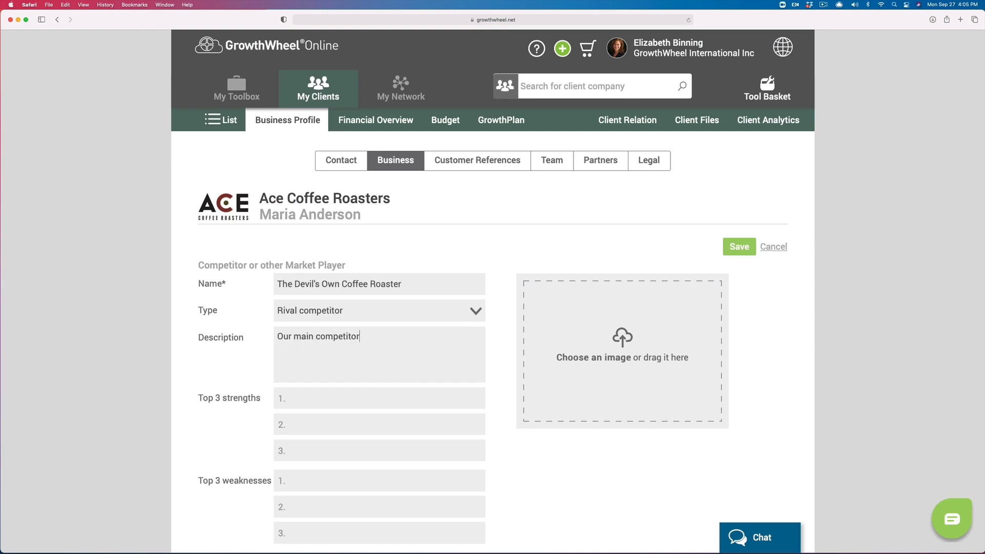
type("Cheaper")
key("Tab")
type("More options")
key("Tab")
type("faster to respond")
Step: List weaknesses breaks down more often, no support/service, terrible quality; attach coffee logo.png and save
key("Tab")
type("breaks dow")
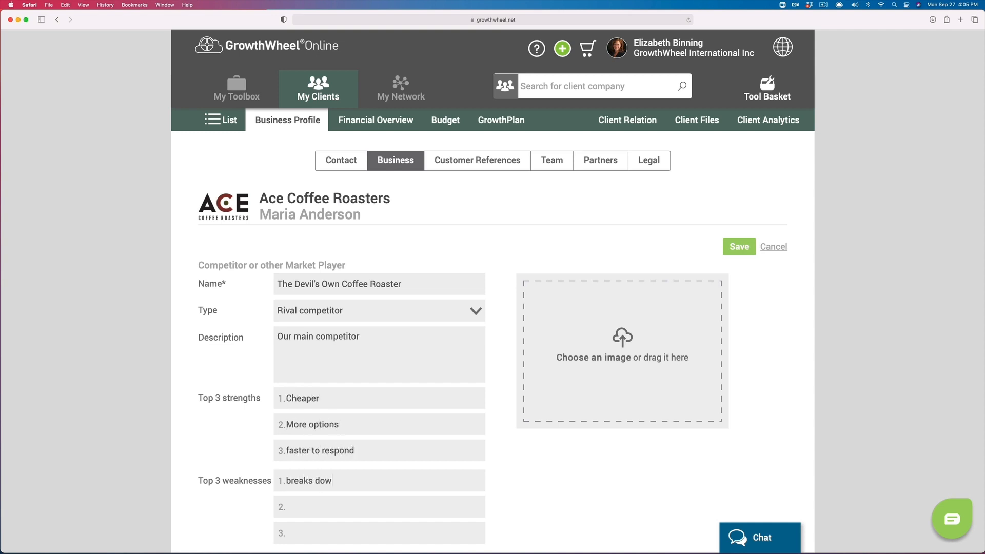
type("n more ofteno support/service")
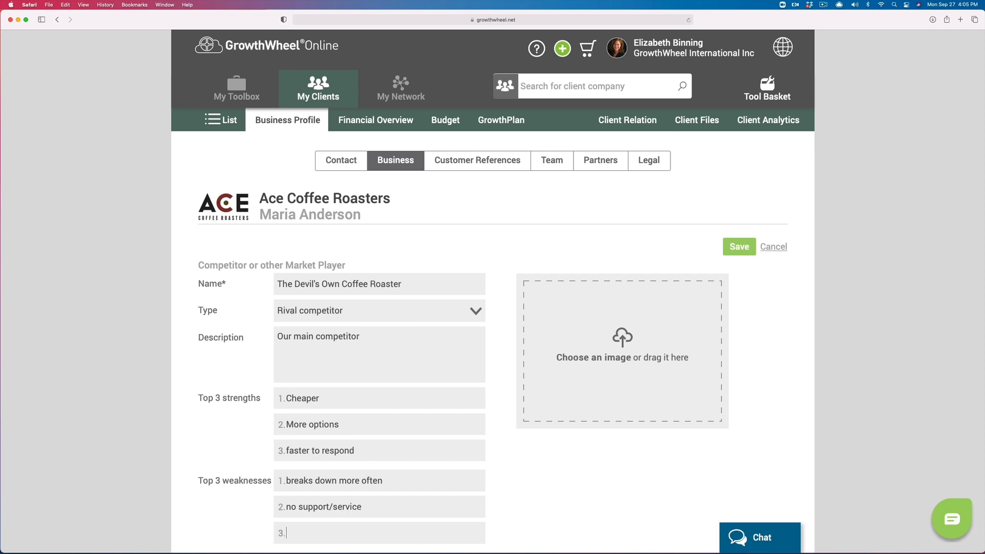
key("Tab")
type("terrible quality")
left_click(630, 359)
left_click(385, 388)
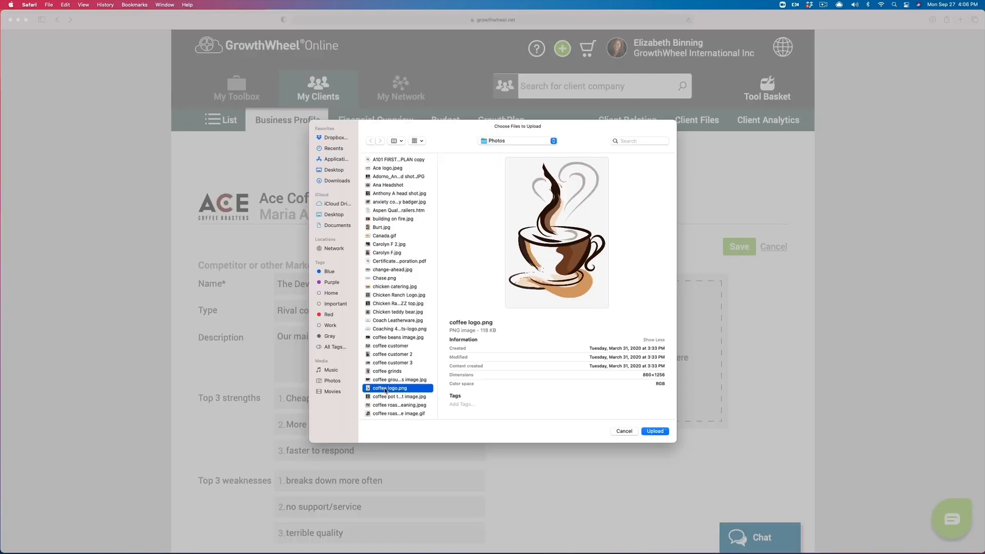
left_click(655, 431)
left_click(739, 247)
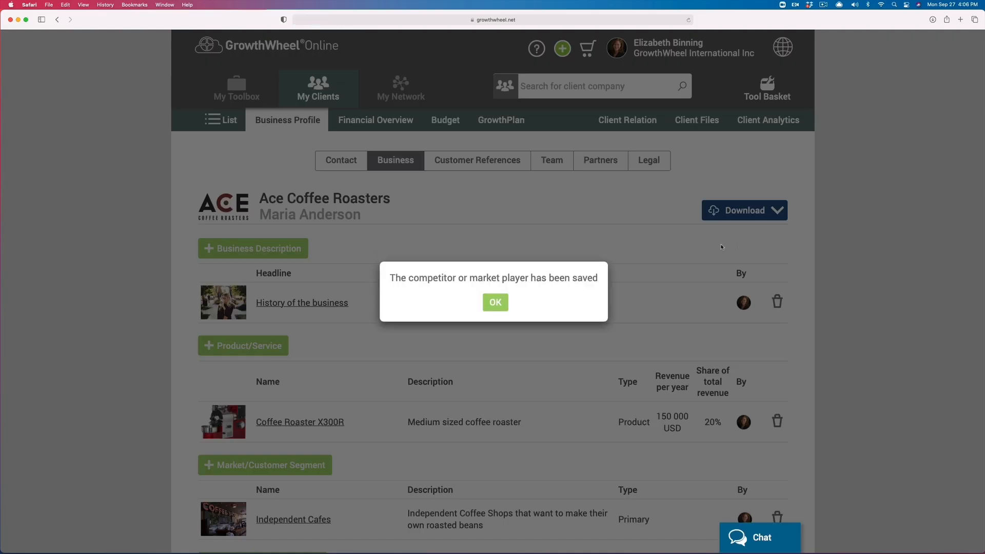
Step: Dismiss the saved message, check the Download export options, then go to Customer References
left_click(499, 303)
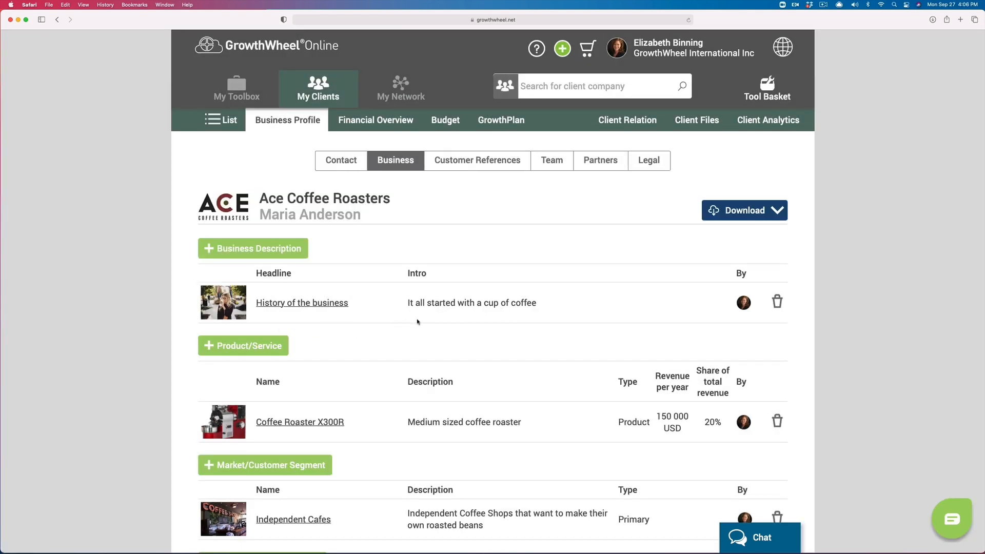
left_click(732, 218)
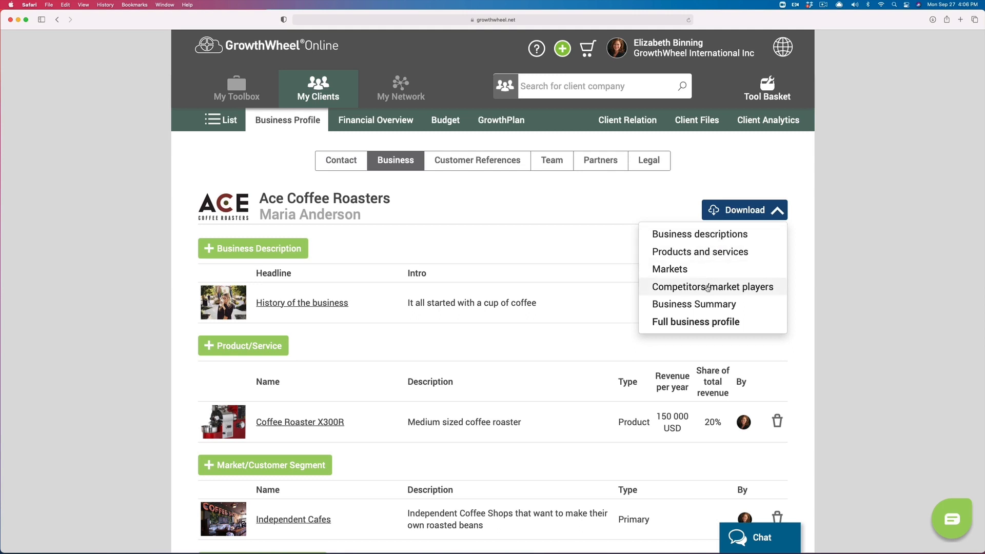
left_click(780, 357)
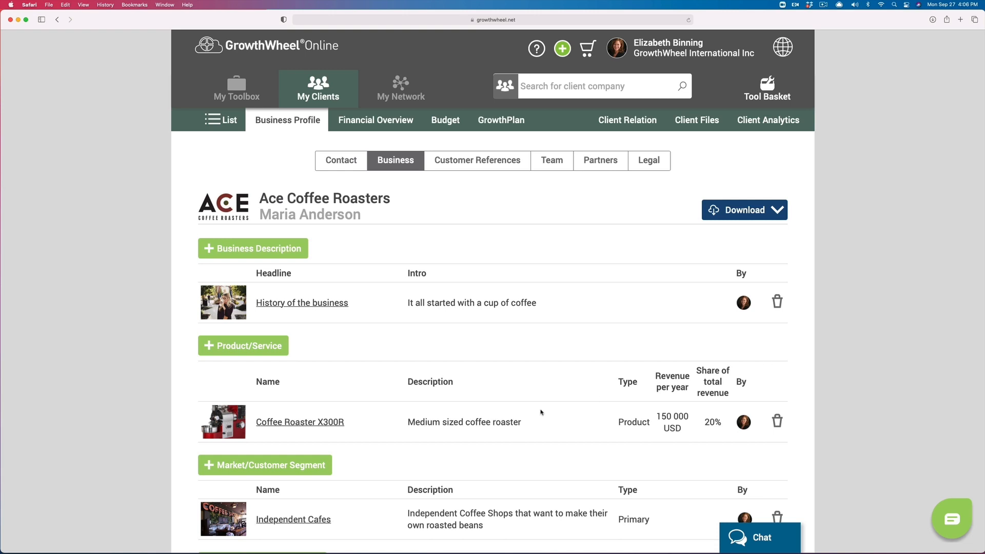
left_click(497, 161)
Step: Add customer reference ABC Coffee Shop as a current customer since 2018 with a description
scroll(239, 237, "down", 1)
left_click(239, 234)
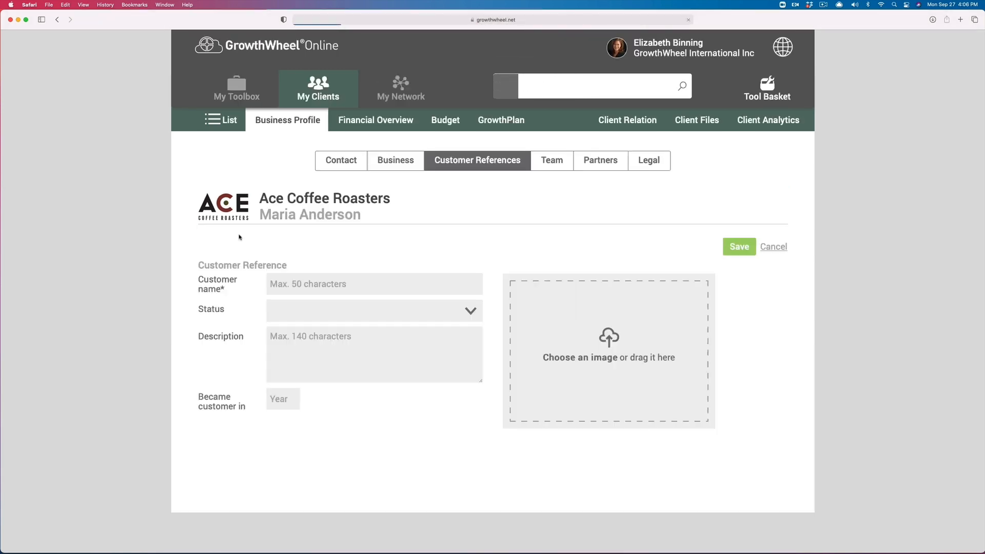
type("ABC D")
type("offee Shop")
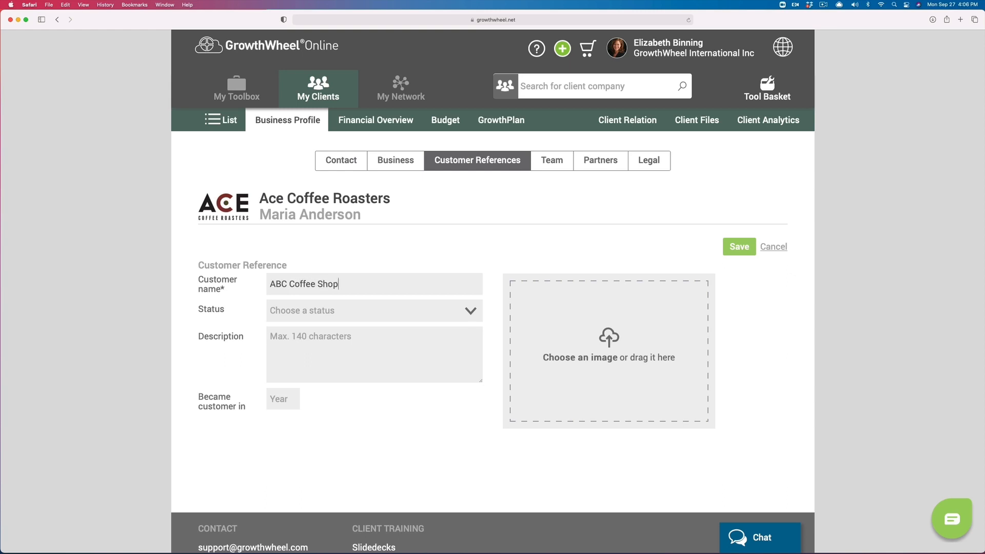
left_click(345, 320)
left_click(324, 343)
type("Began using our roasters in 2018")
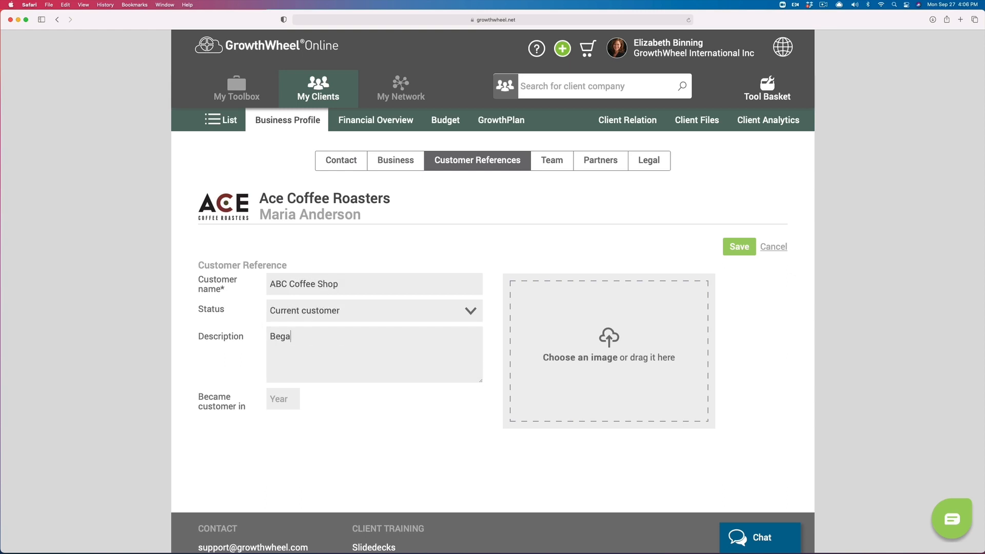
left_click(291, 403)
type("2018")
Step: Attach coffee shop 02.jpg and save the customer reference
left_click(609, 399)
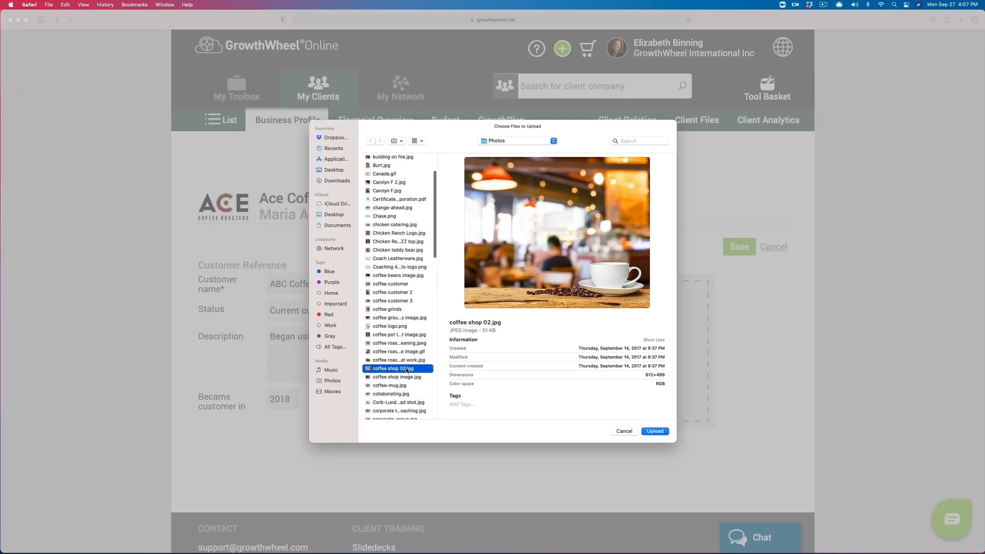
left_click(655, 431)
left_click(738, 247)
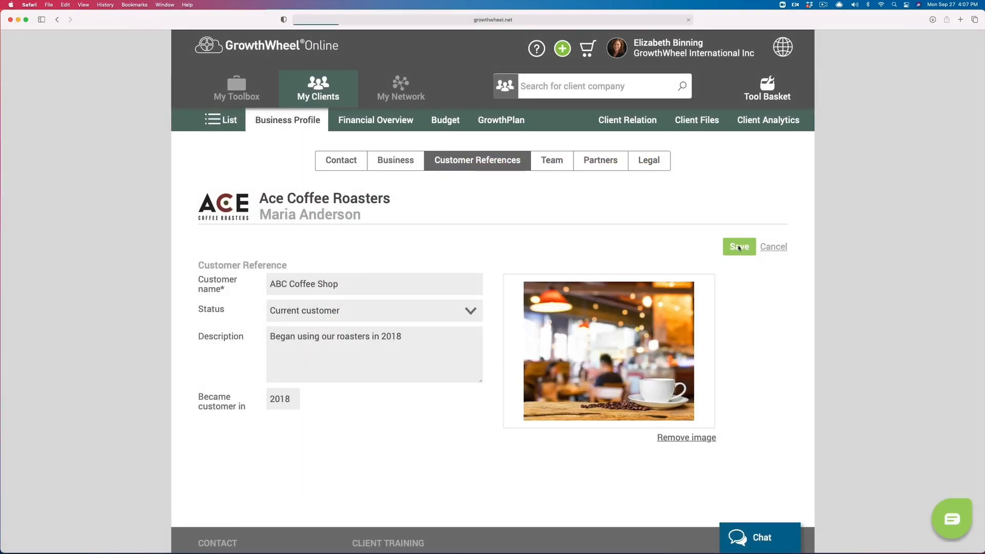
left_click(495, 301)
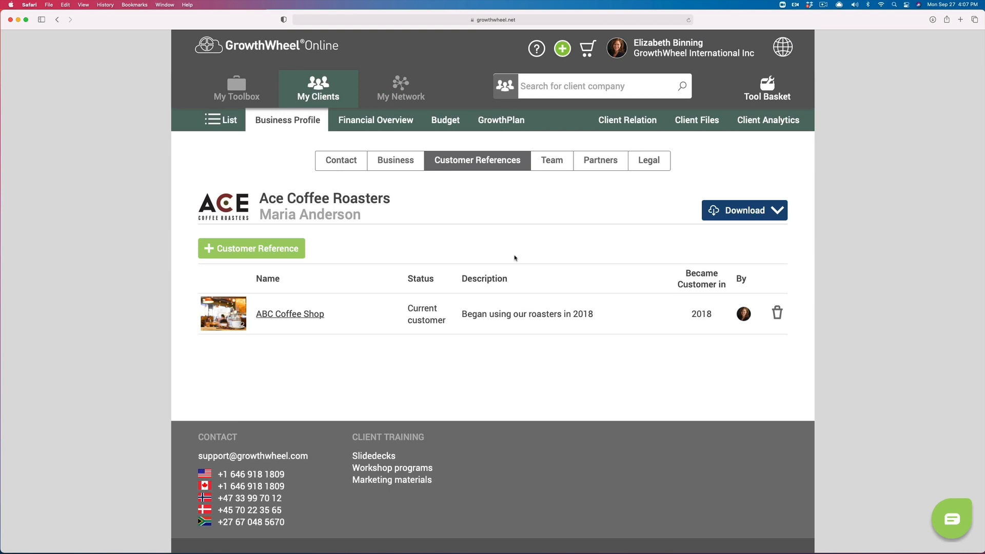
left_click(552, 161)
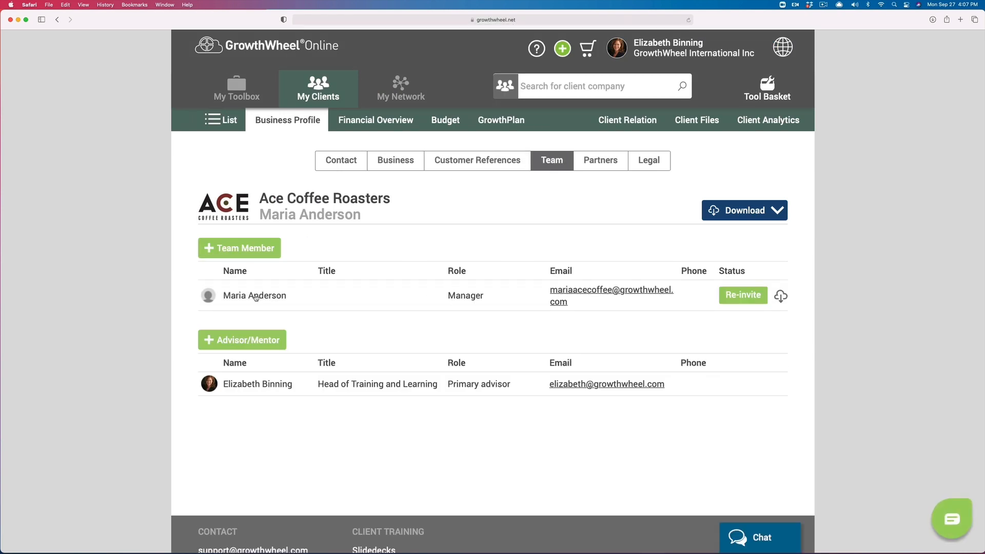
Step: Edit the owner's team profile, uploading a headshot and writing a short bio
left_click(255, 296)
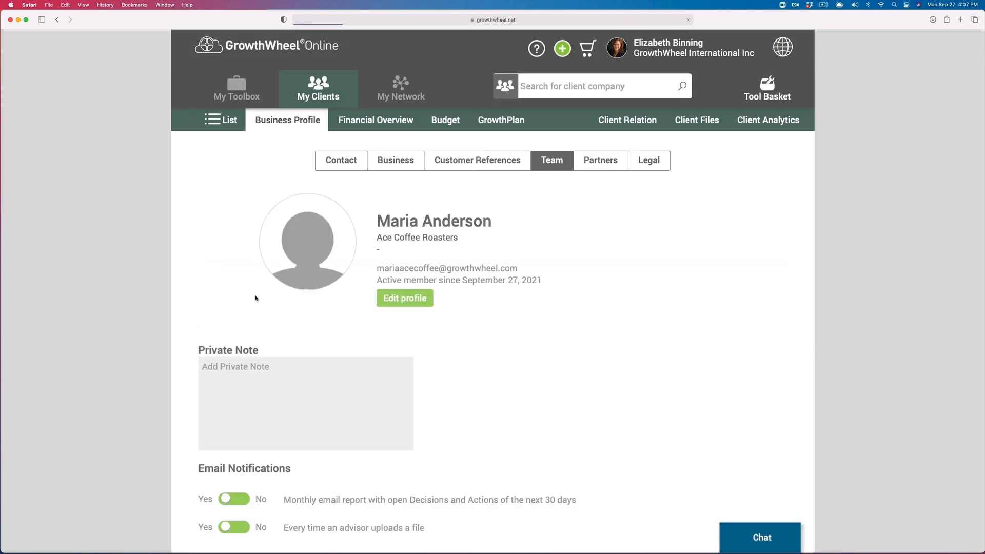
left_click(400, 295)
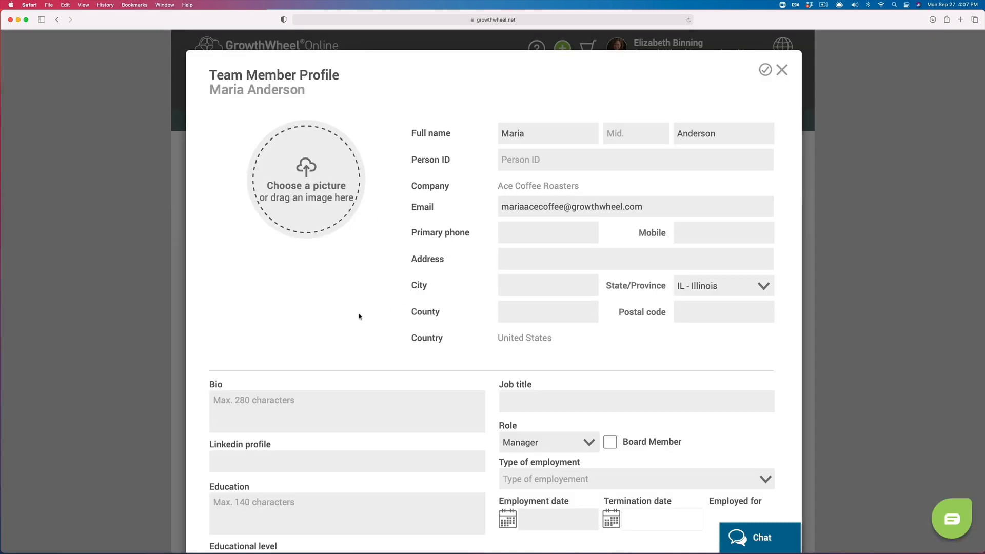
left_click(323, 198)
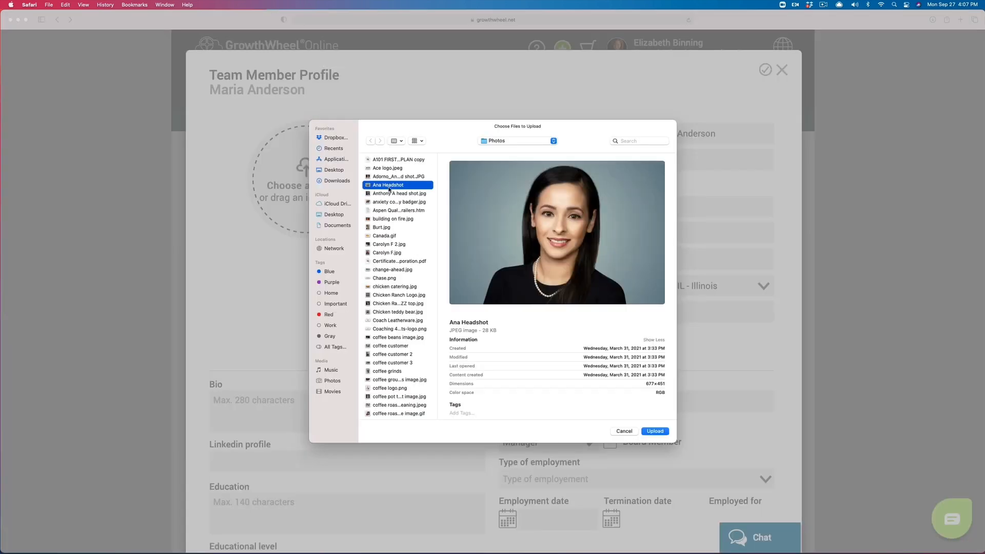
left_click(657, 431)
left_click(308, 336)
type("Maria love")
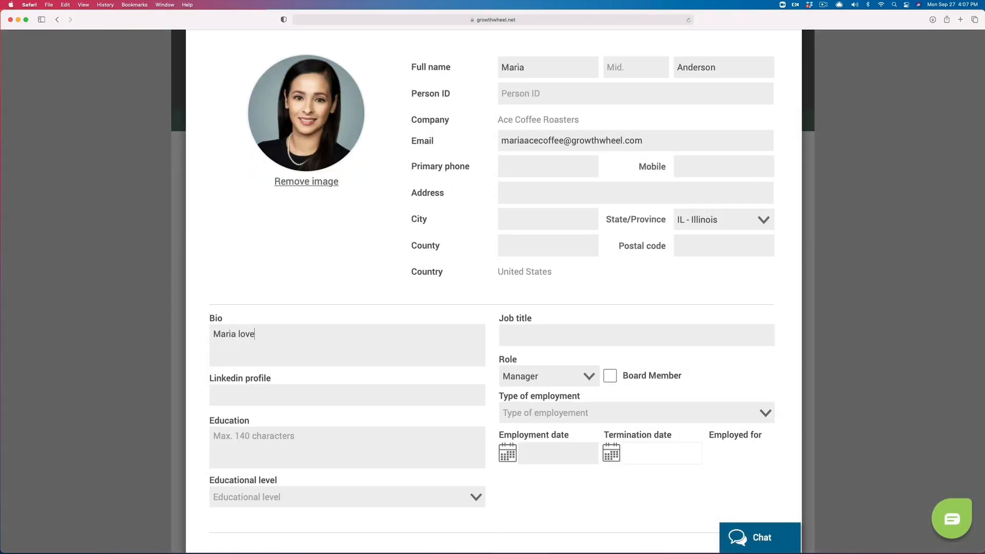
type("s coffee - always has!")
Step: Set job title Owner, role Owner and mark the member as a board member
left_click(518, 338)
type("Owner")
left_click(562, 379)
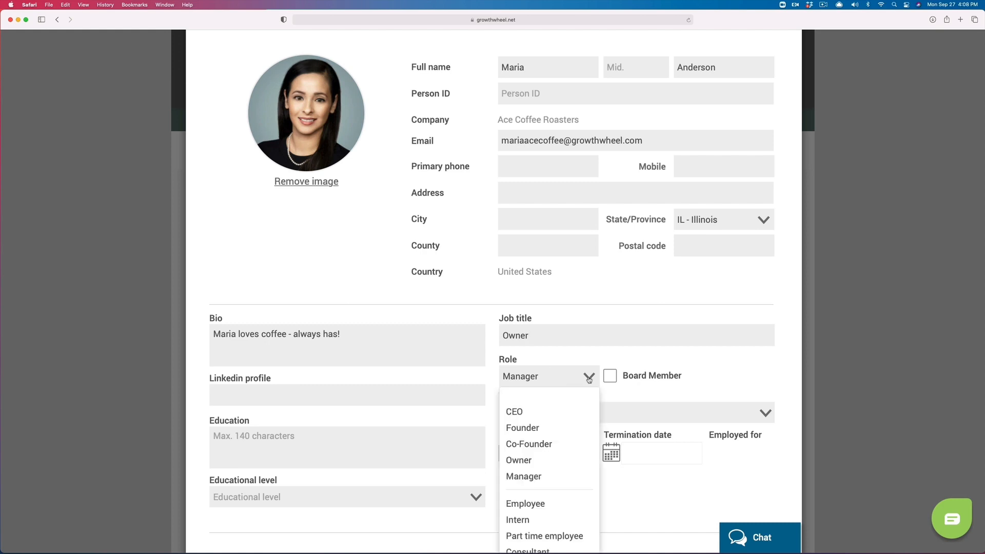
left_click(566, 426)
left_click(568, 384)
left_click(551, 459)
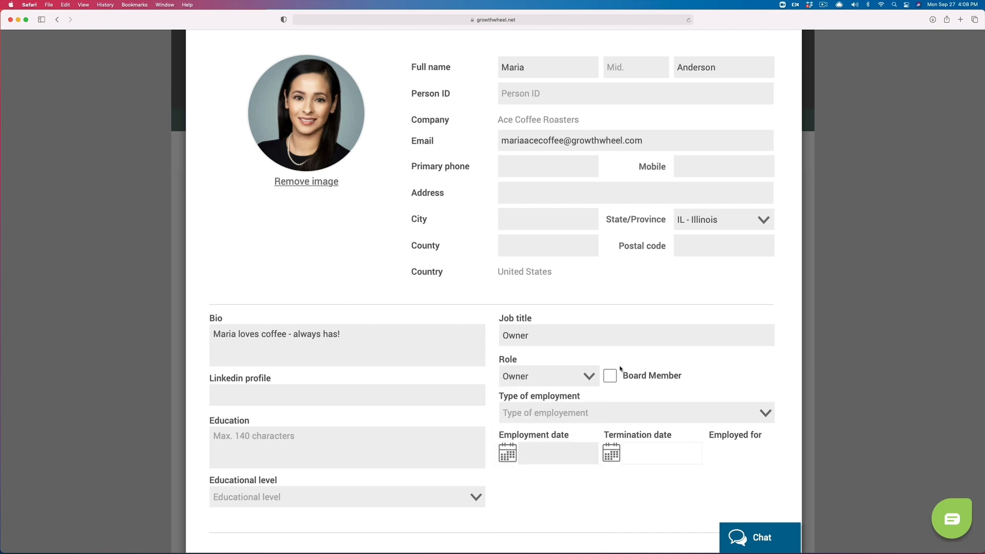
left_click(609, 376)
Step: Set employment to Full time and education to 4-year degree, then close the profile
scroll(566, 336, "down", 3)
left_click(551, 289)
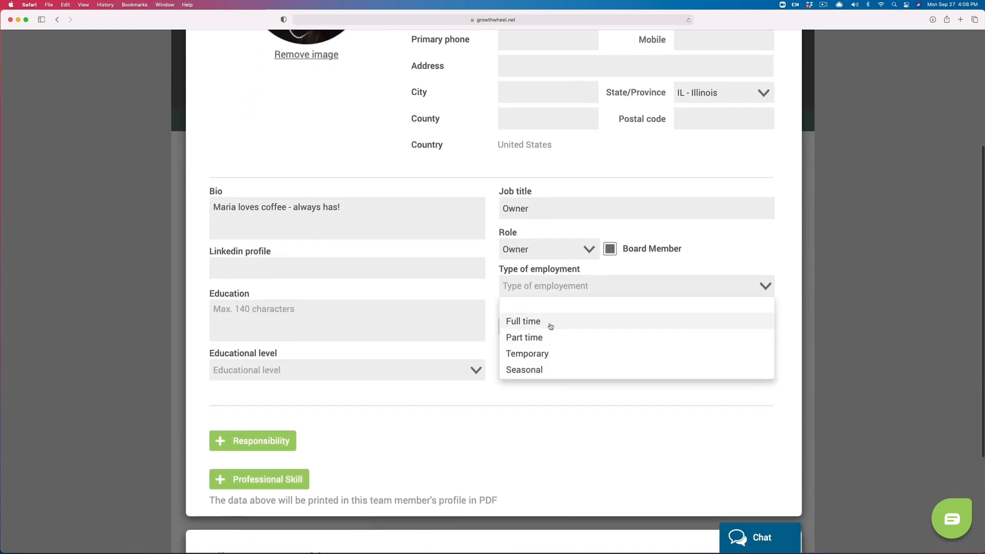
left_click(549, 322)
scroll(286, 405, "down", 3)
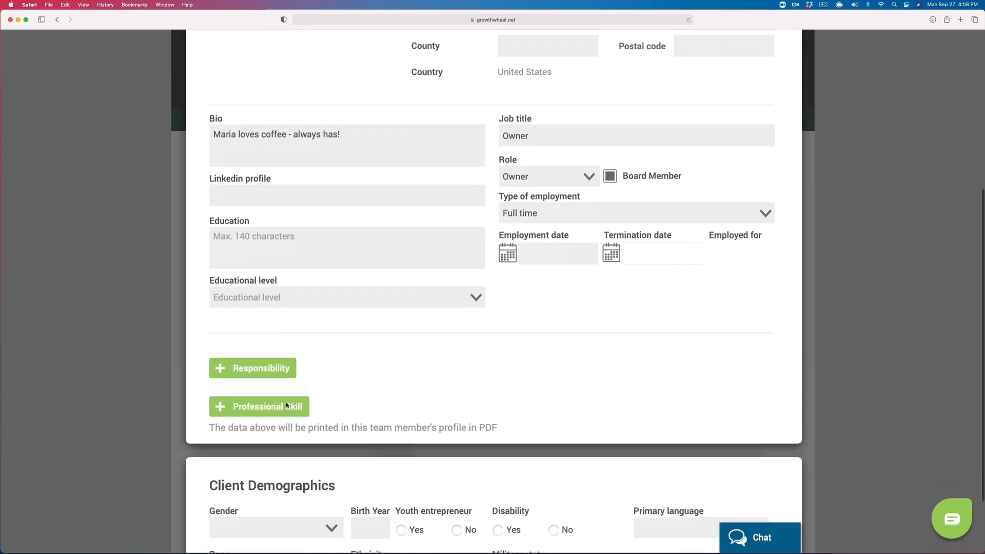
left_click(321, 269)
left_click(273, 367)
scroll(284, 344, "up", 3)
scroll(284, 344, "up", 5)
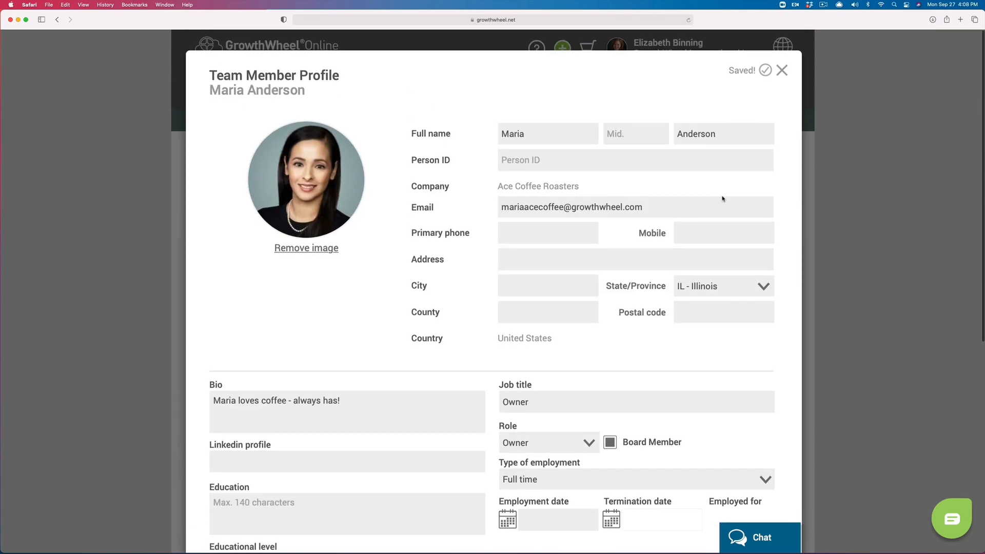
left_click(780, 68)
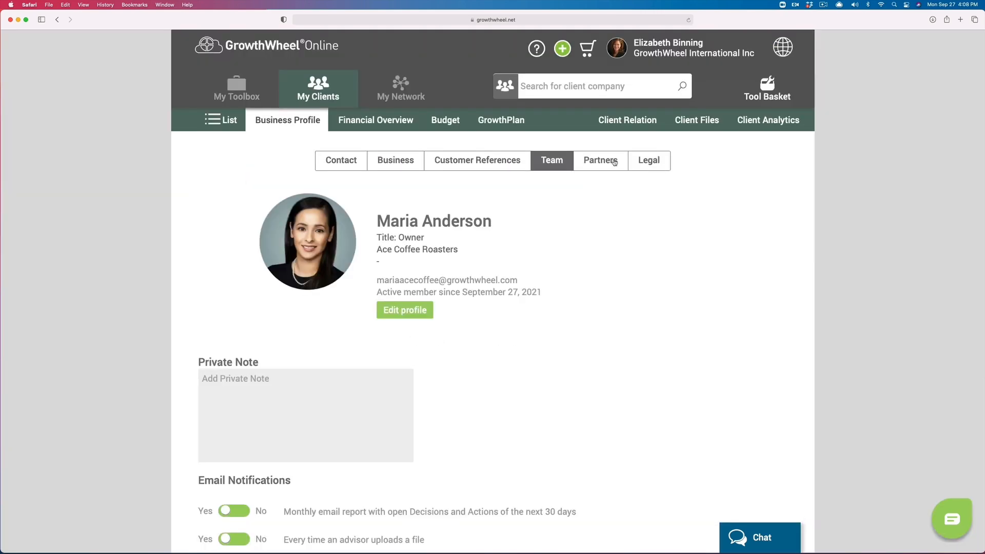
Step: Add a new team member by first and last name without inviting them, then open their profile
left_click(557, 162)
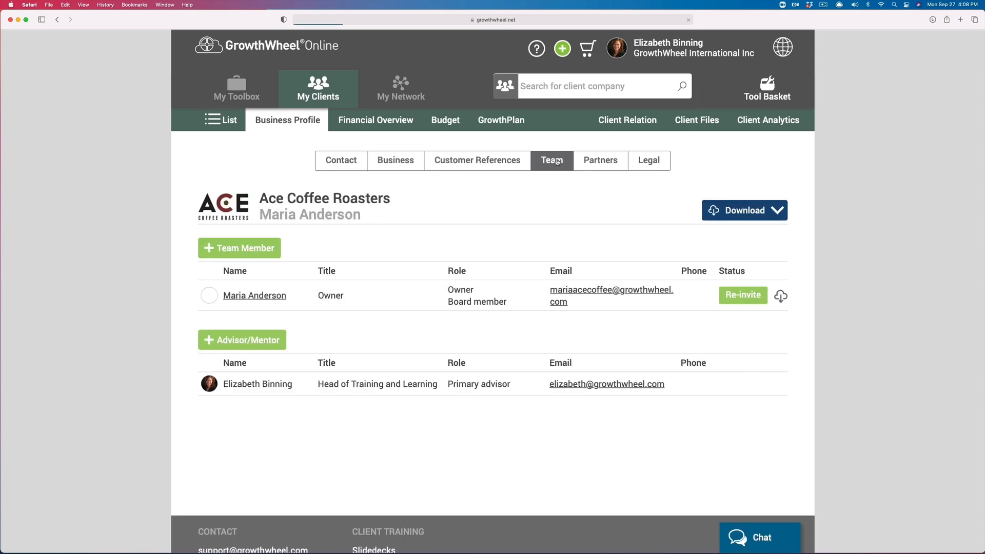
left_click(271, 246)
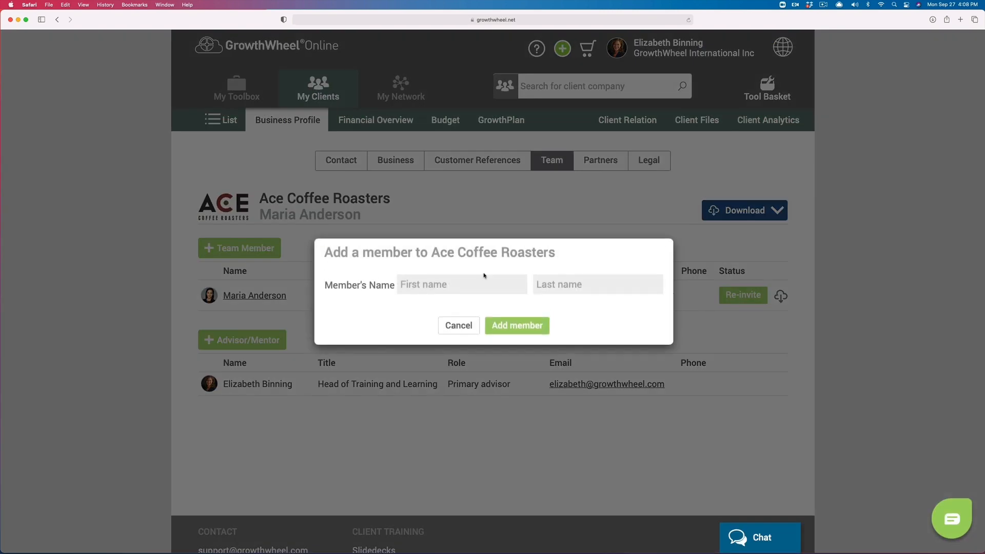
key("Tab")
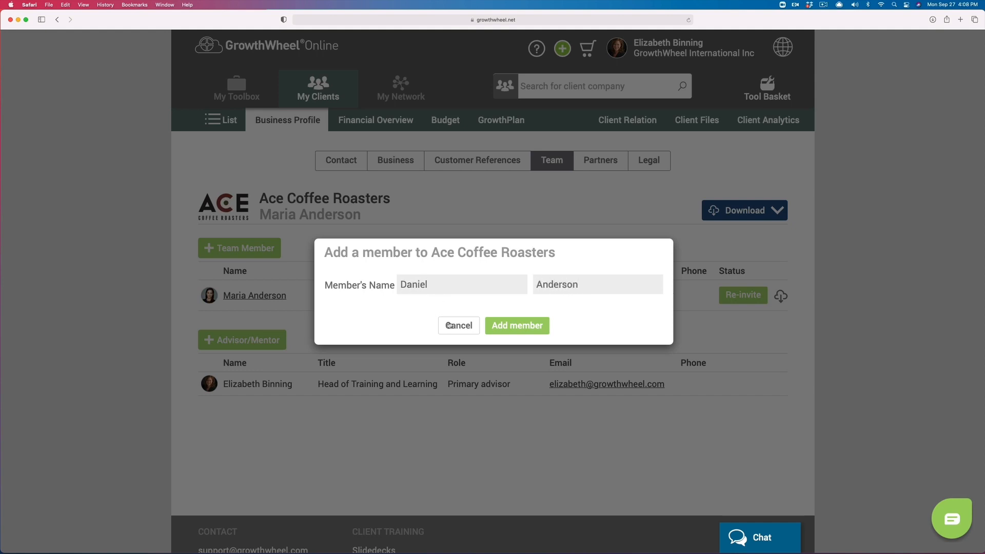
left_click(502, 326)
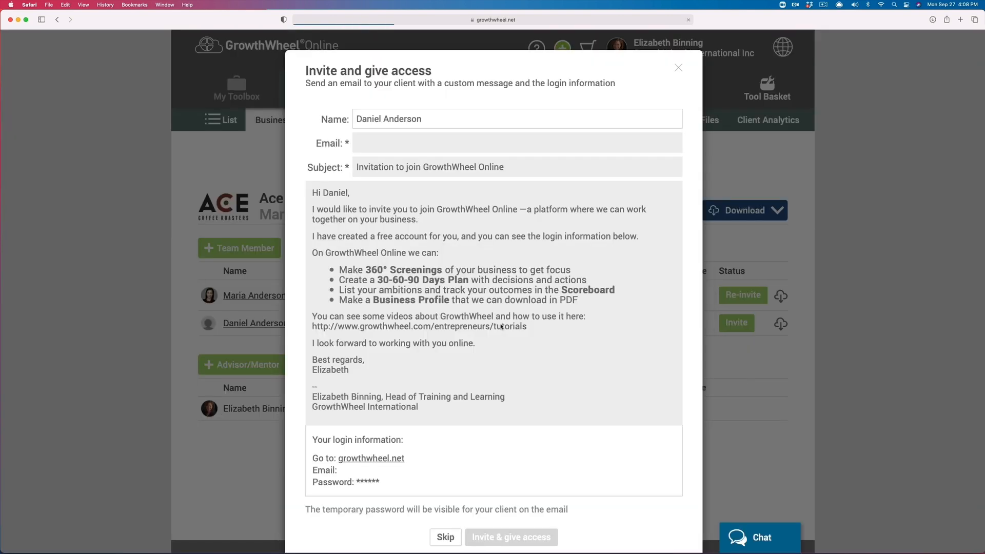
scroll(451, 420, "down", 2)
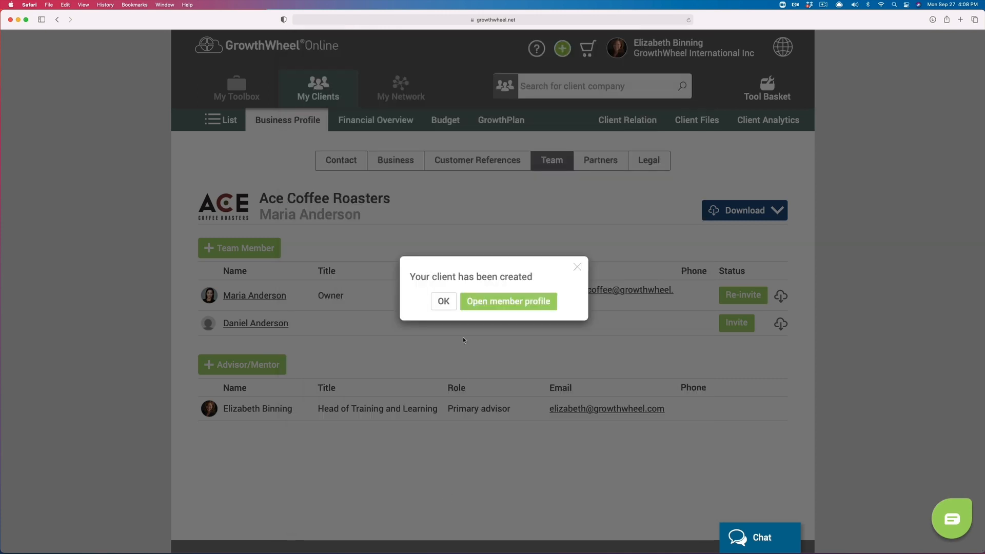
left_click(442, 301)
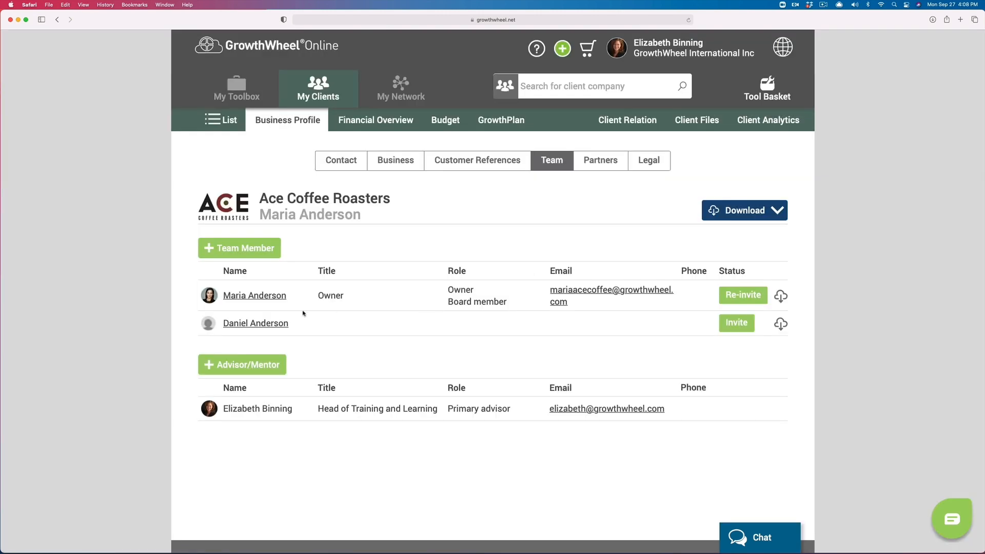
left_click(257, 324)
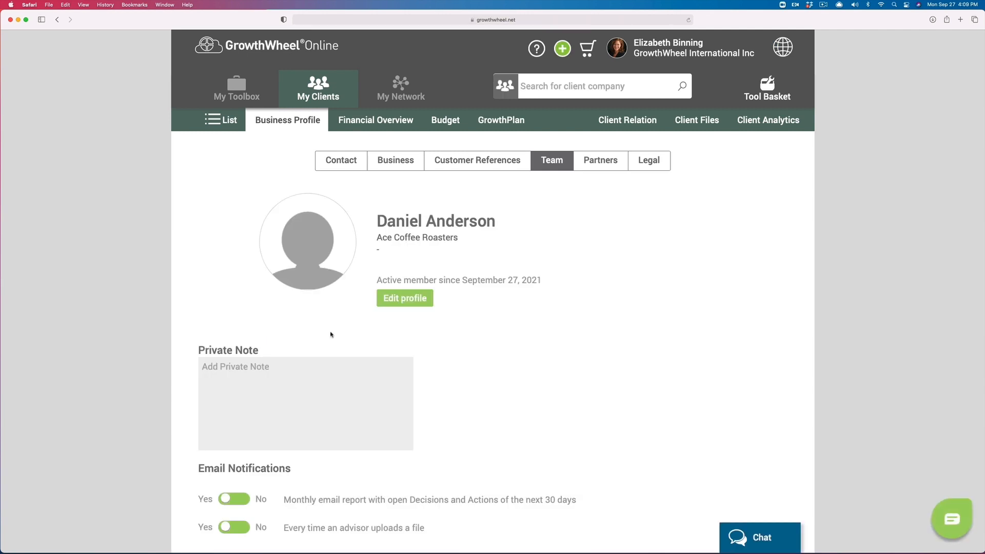
Step: Upload a head shot as the new team member's profile photo and write a short bio
left_click(393, 300)
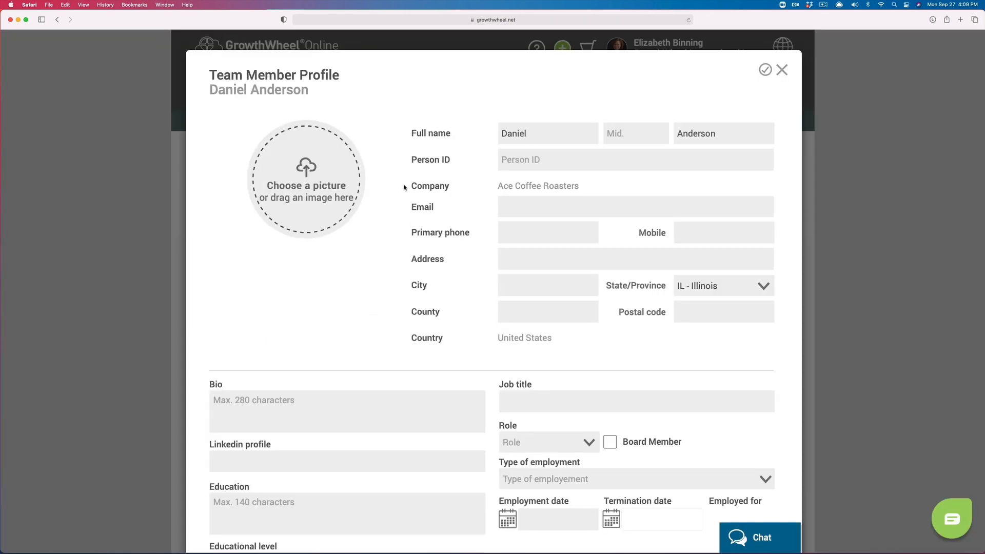
left_click(301, 187)
left_click(655, 431)
left_click(266, 405)
type("Daniel is a great manger of people")
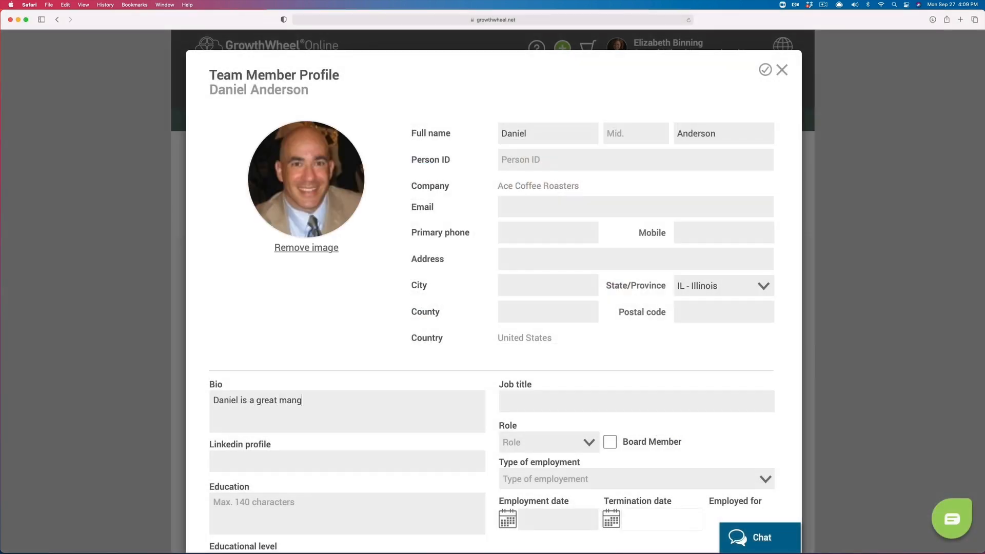
Step: Set job title 'Manager and lead trainer', role Employee, educational level 2-year degree, and save
left_click(516, 406)
type("Manager and lead tr")
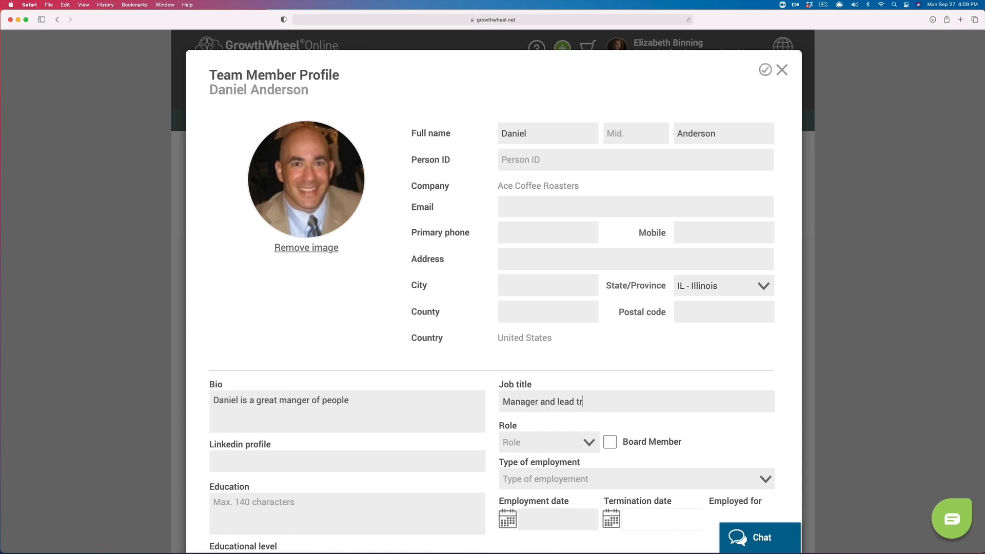
type("ainer")
left_click(519, 442)
scroll(519, 444, "down", 5)
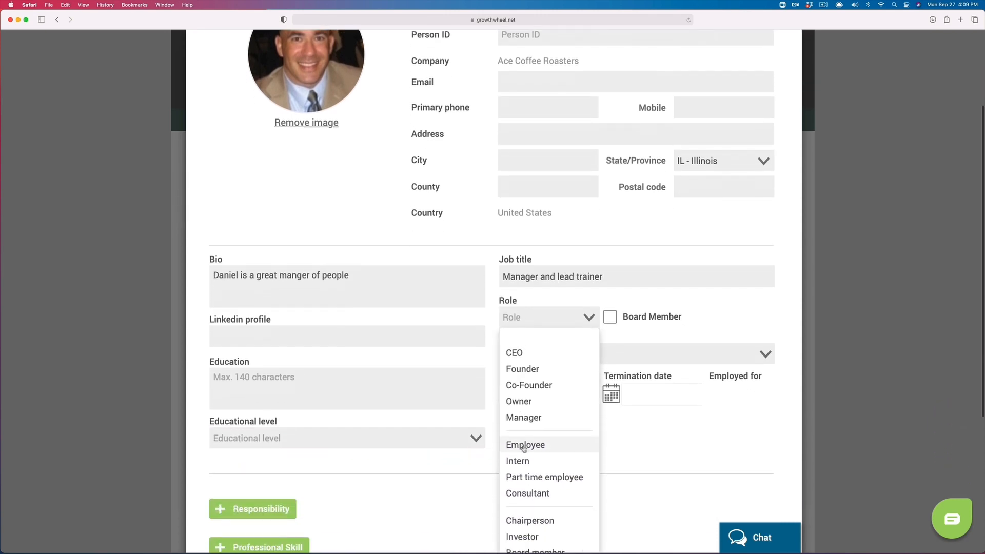
left_click(523, 448)
scroll(523, 448, "down", 2)
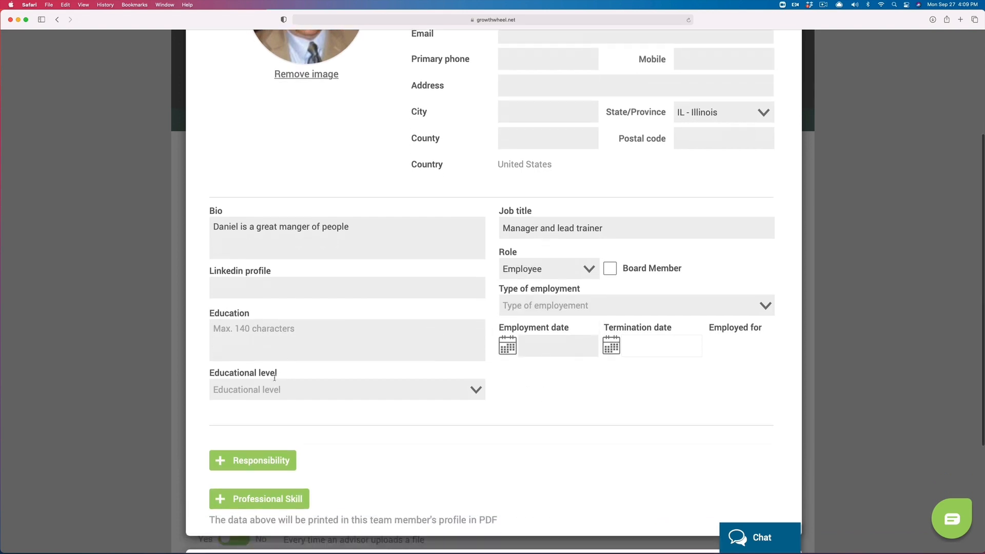
left_click(275, 384)
left_click(220, 473)
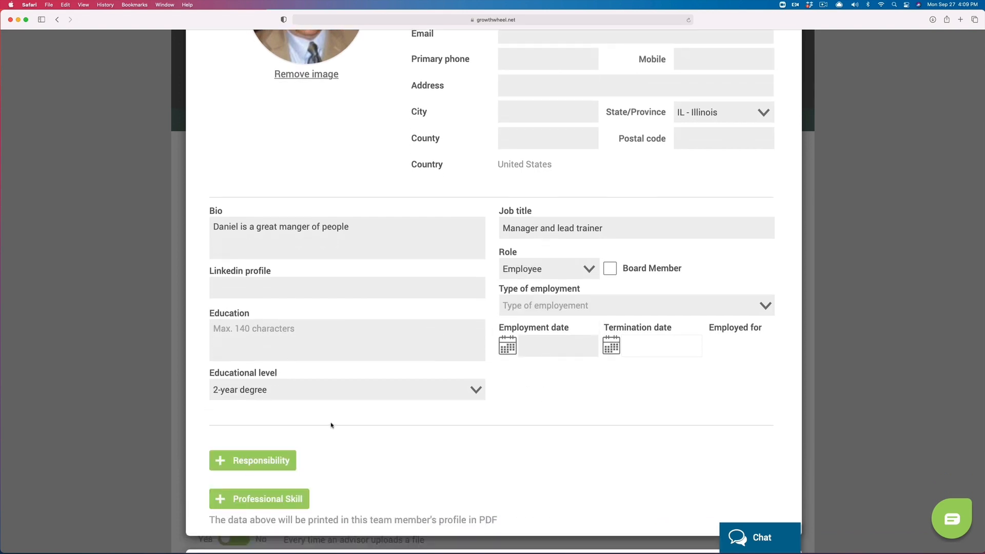
scroll(331, 425, "down", 4)
scroll(331, 425, "up", 7)
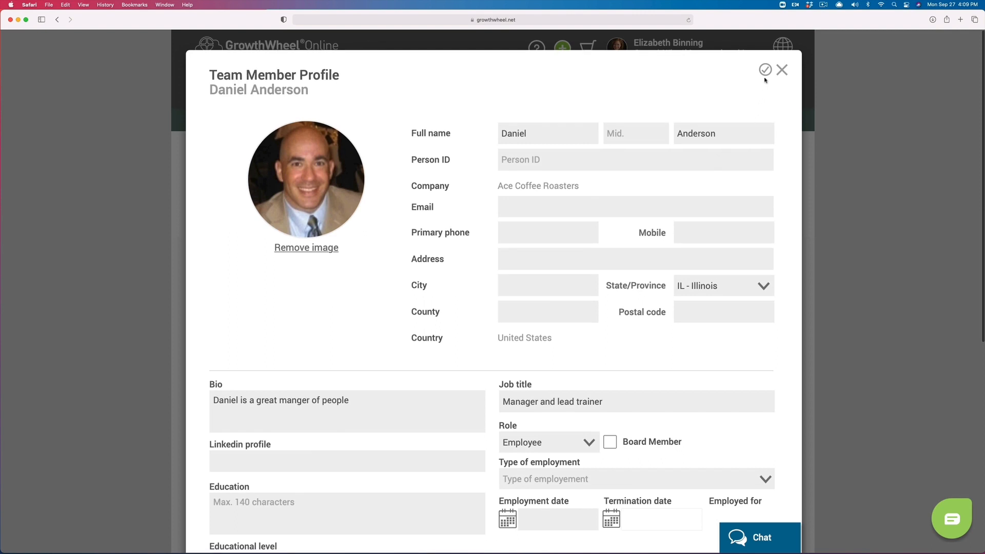
left_click(782, 70)
Step: Share the client with two colleagues as new advisors/mentors from the Team overview
left_click(537, 165)
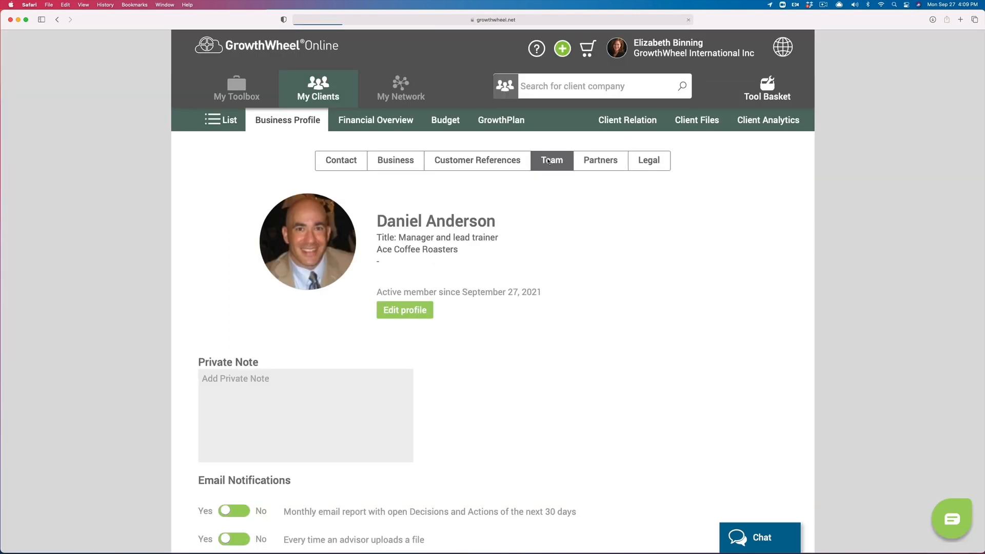
left_click(256, 365)
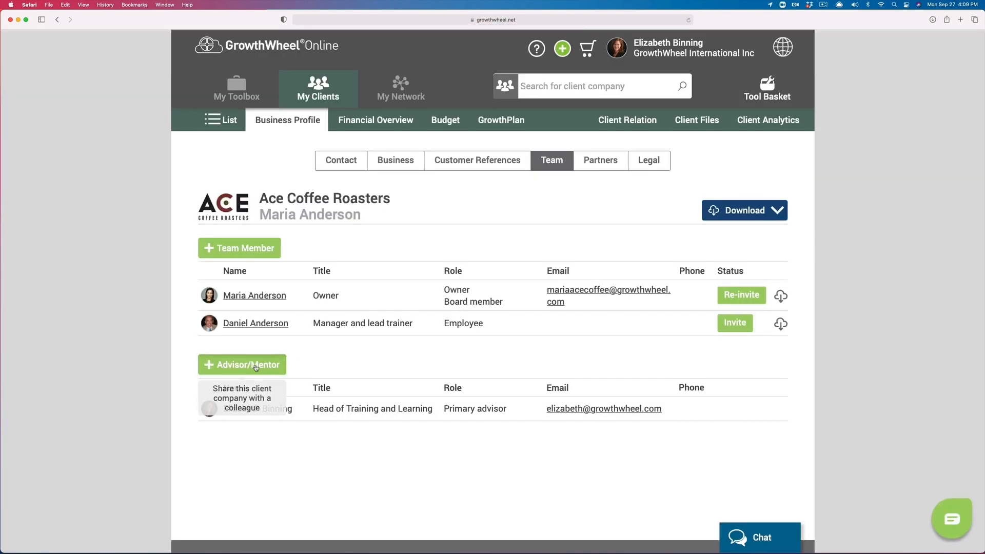
scroll(256, 410, "down", 4)
scroll(257, 410, "down", 4)
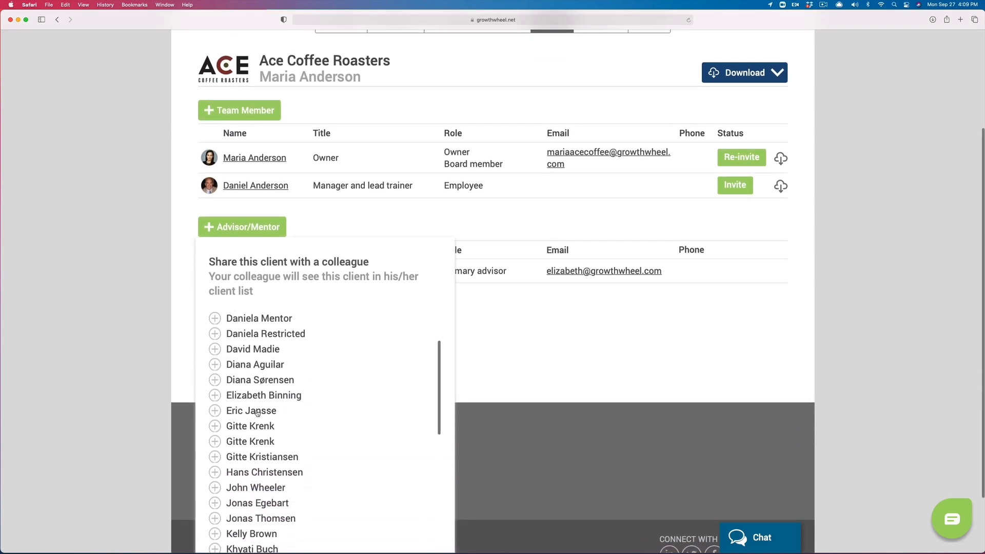
scroll(257, 413, "down", 12)
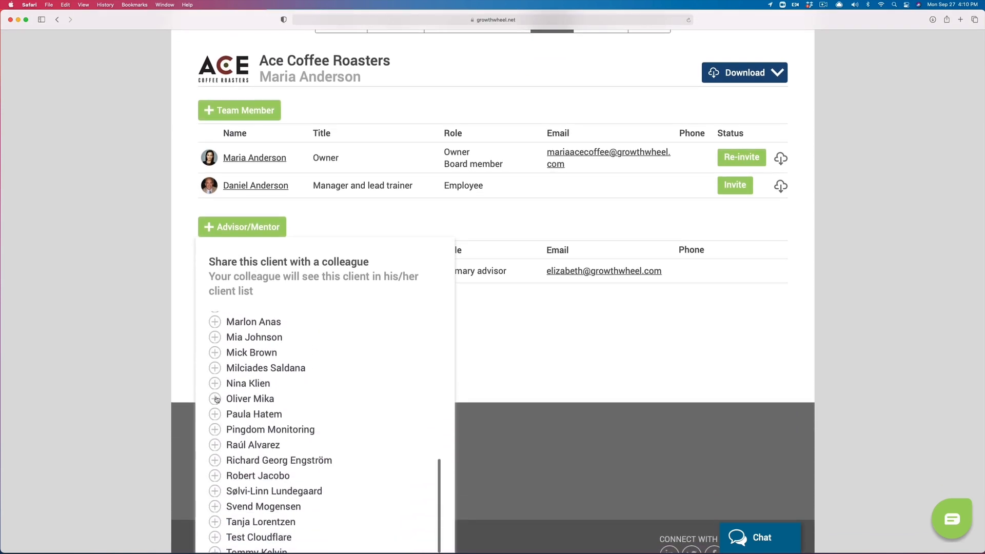
left_click(215, 399)
scroll(362, 363, "down", 5)
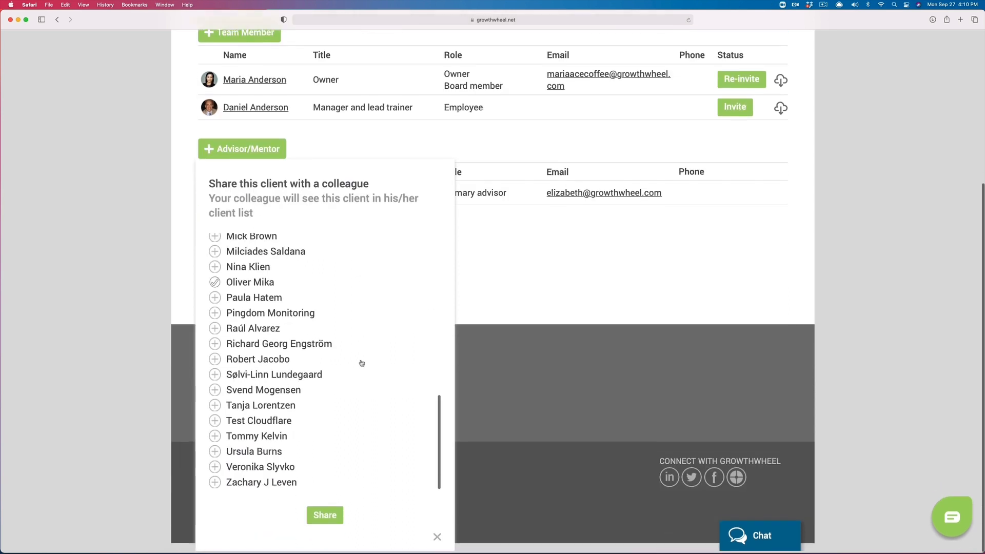
left_click(326, 471)
left_click(322, 515)
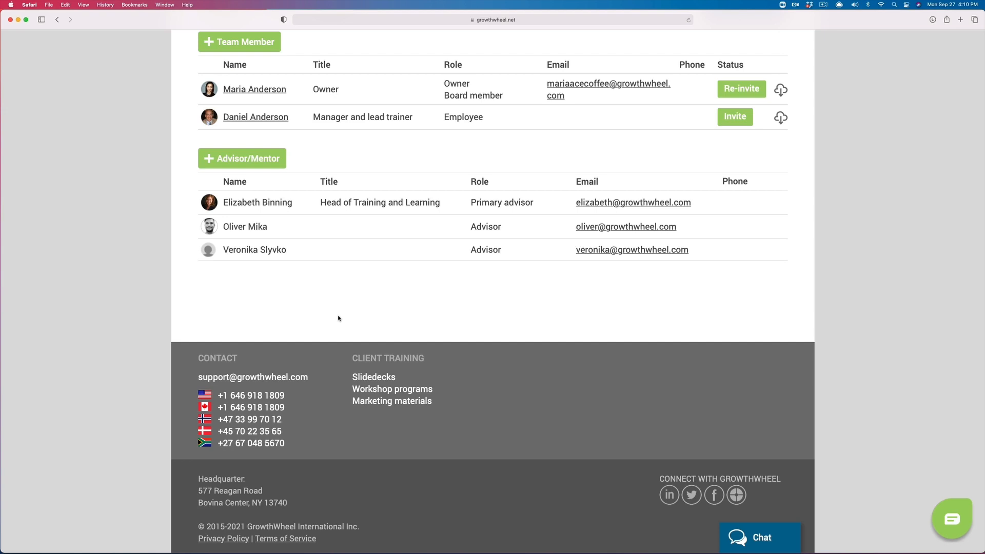
Step: Unshare one of the newly added advisors so only two advisors/mentors remain
left_click(267, 163)
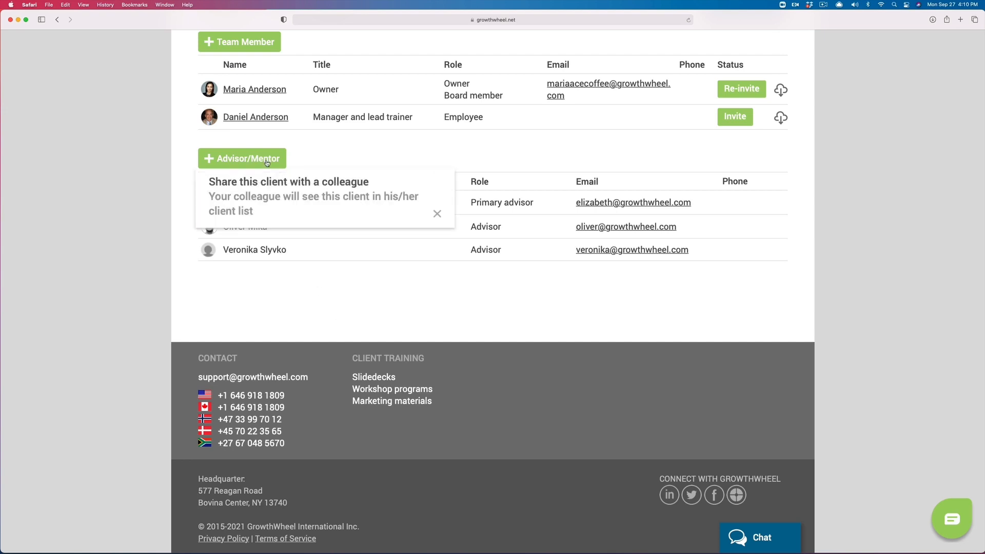
scroll(244, 317, "down", 5)
scroll(245, 317, "down", 5)
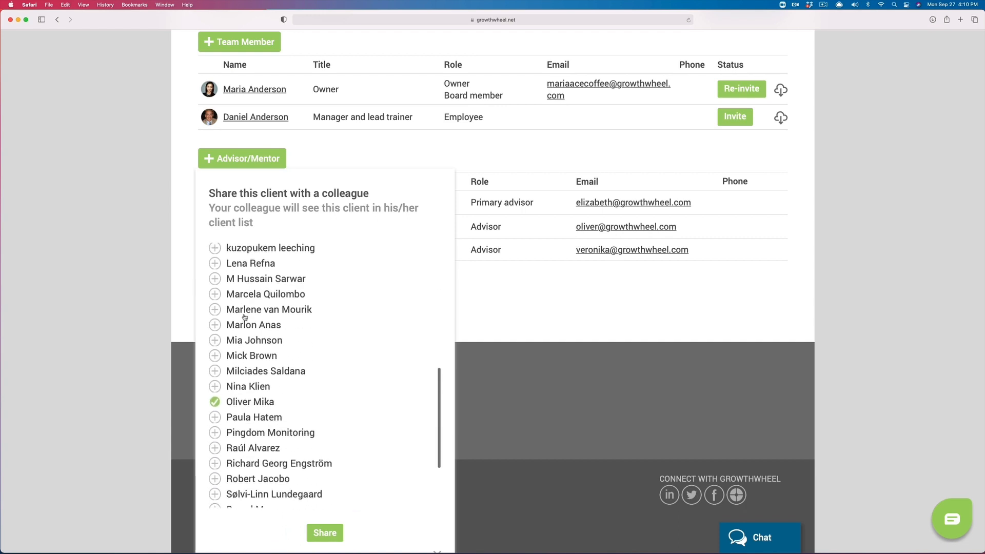
left_click(323, 533)
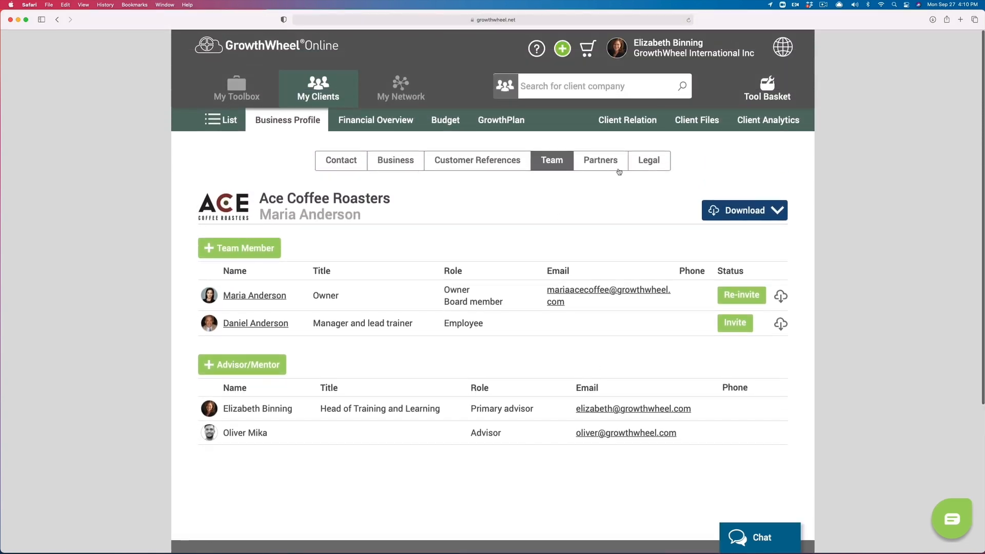
left_click(597, 161)
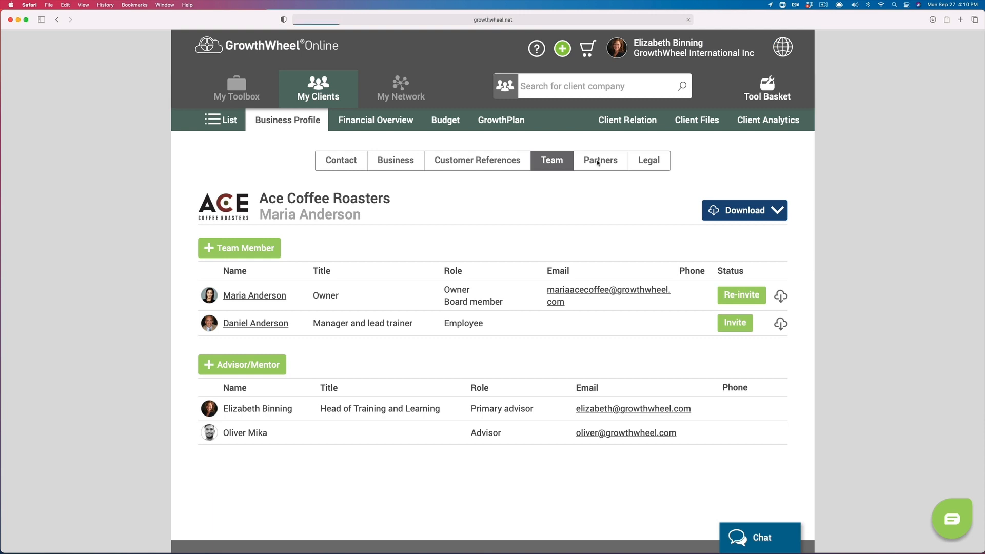
Step: Save DeGarmo as a Human Resources service provider with a description, start date and logo
left_click(313, 249)
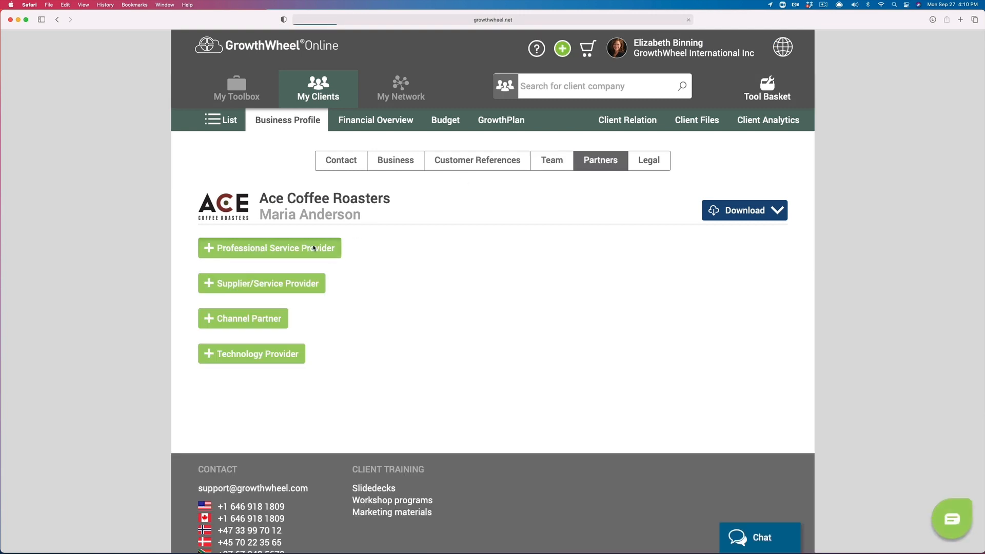
type("DeGarmo")
left_click(292, 315)
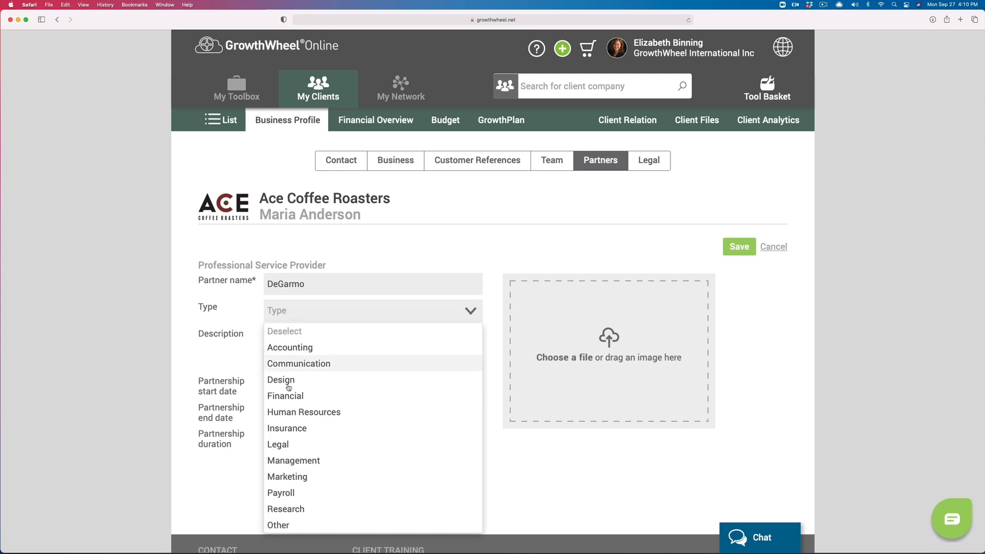
left_click(314, 410)
left_click(313, 345)
type("HR fo")
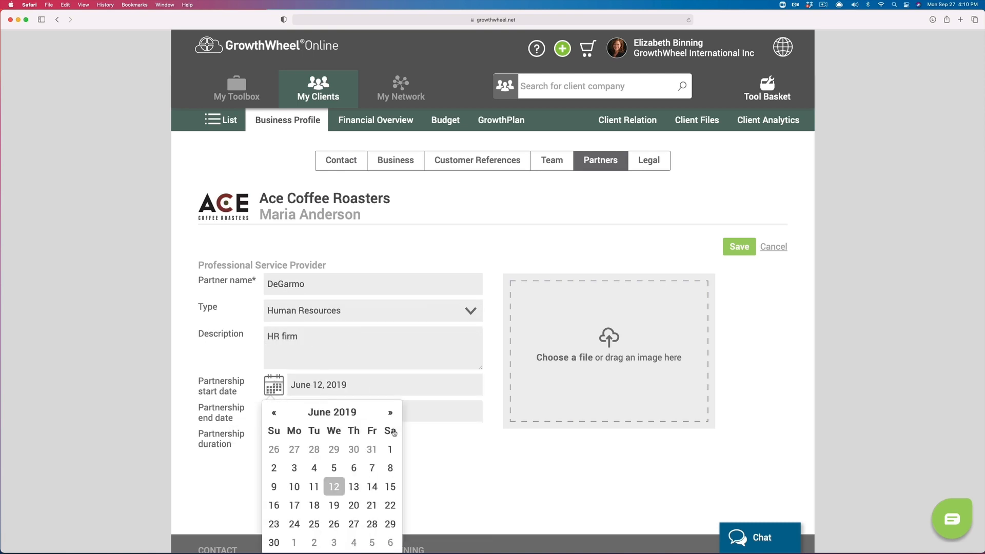
left_click(574, 356)
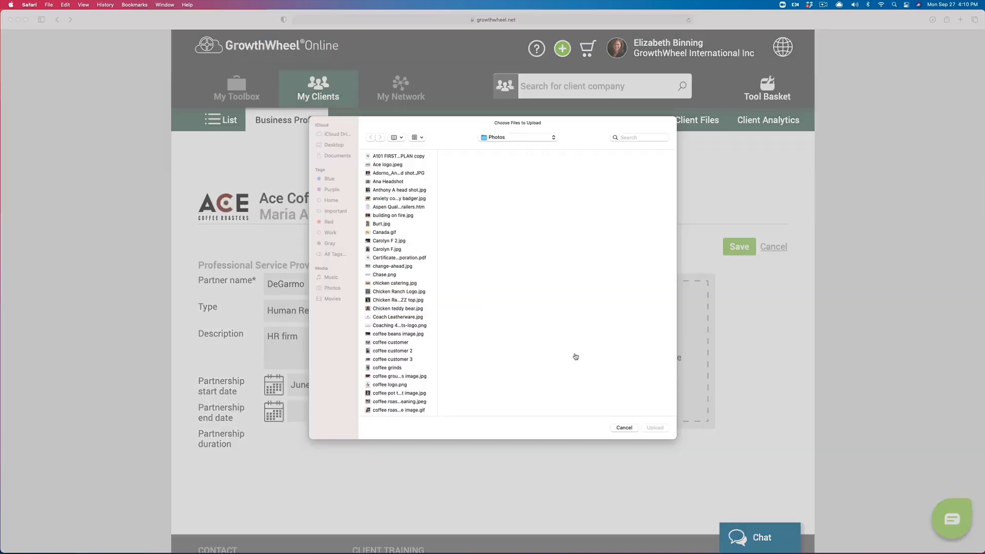
left_click(393, 353)
left_click(655, 432)
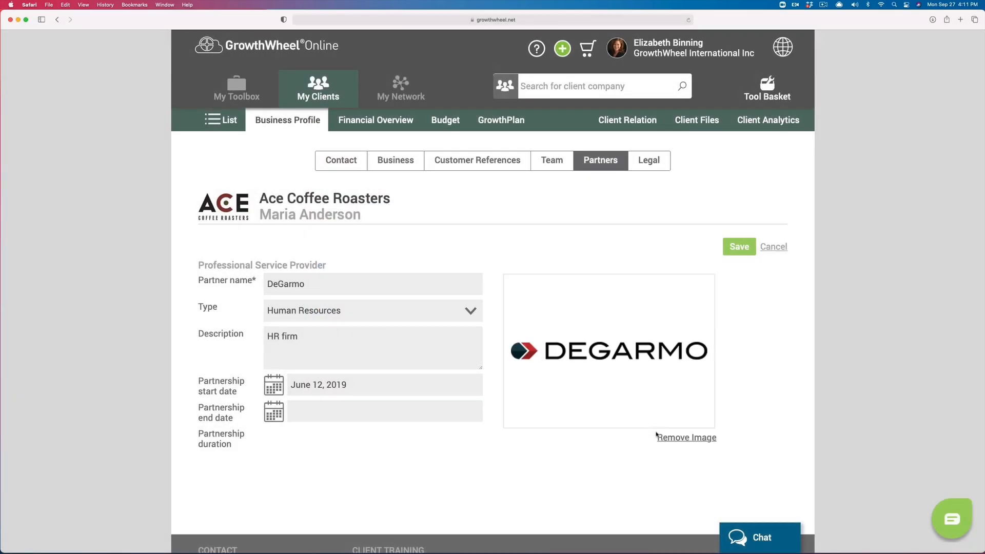
left_click(735, 252)
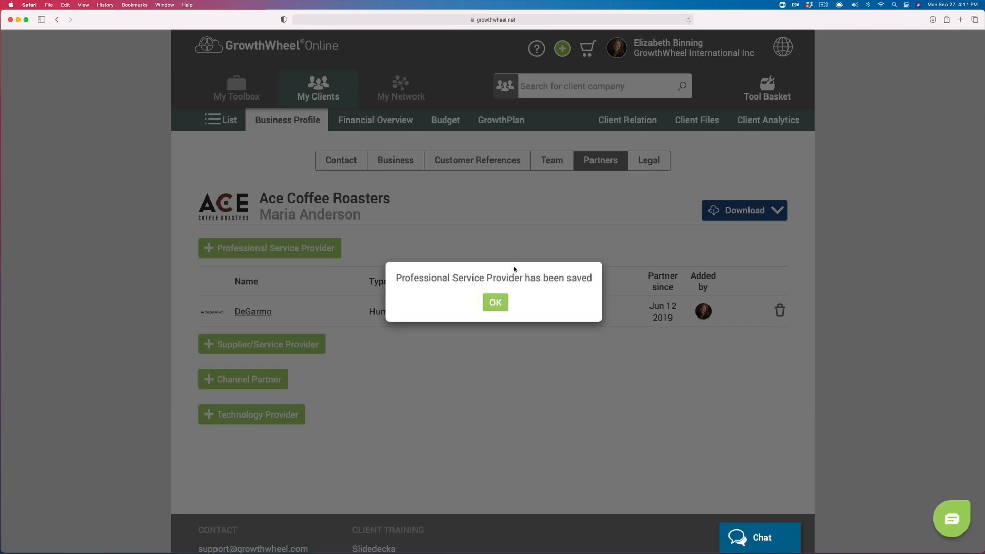
left_click(495, 303)
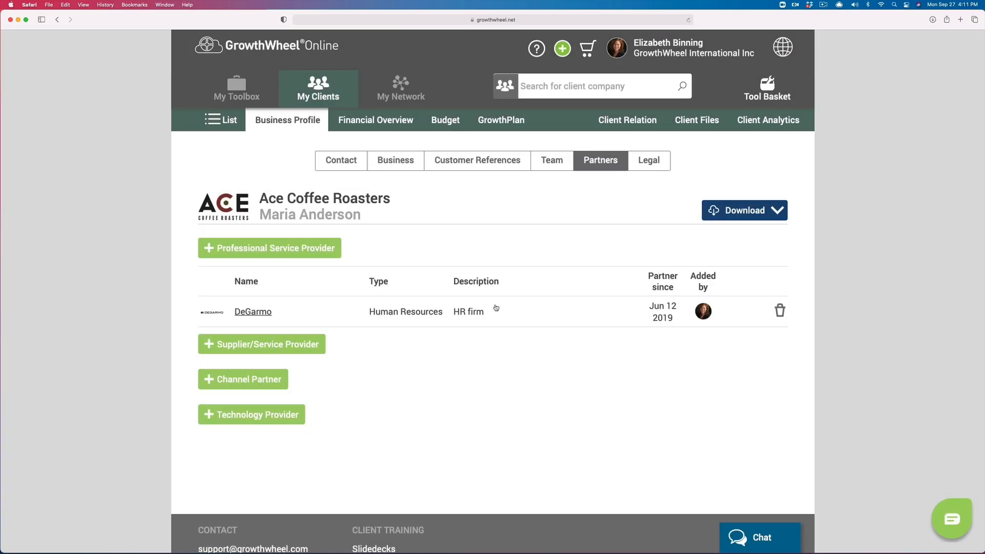
Step: Add GreenDesk as an Office Location channel partner with its green desk logo
left_click(272, 382)
type("GreenDesk")
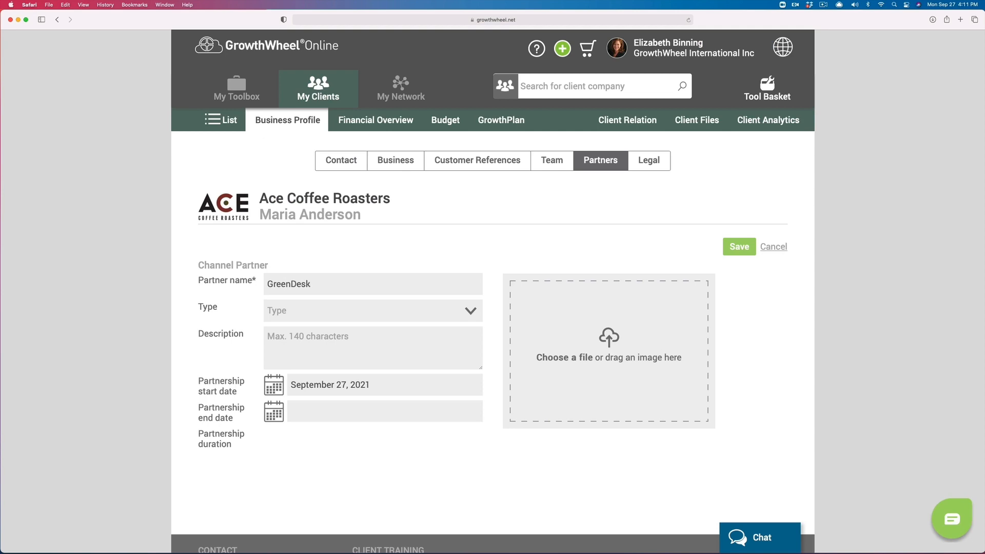
left_click(285, 311)
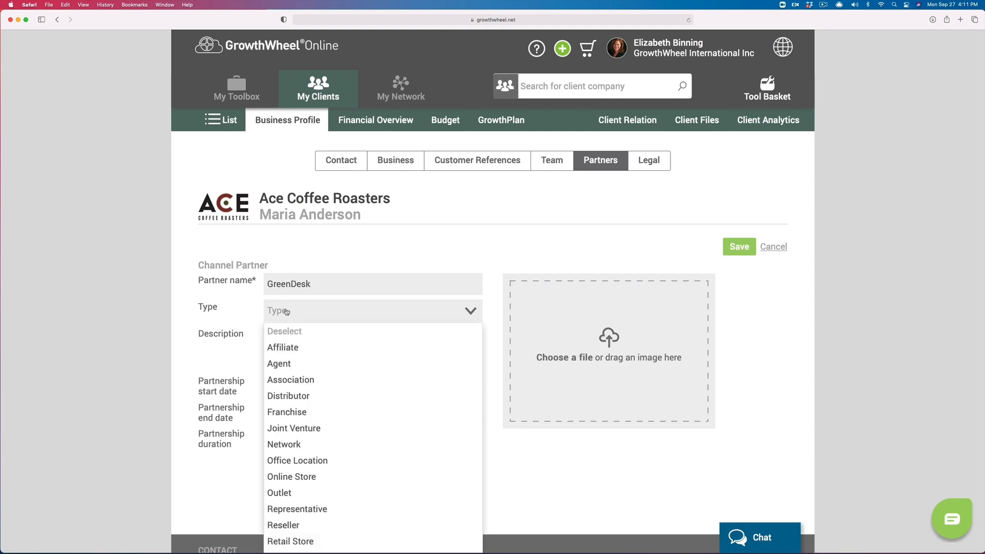
left_click(295, 461)
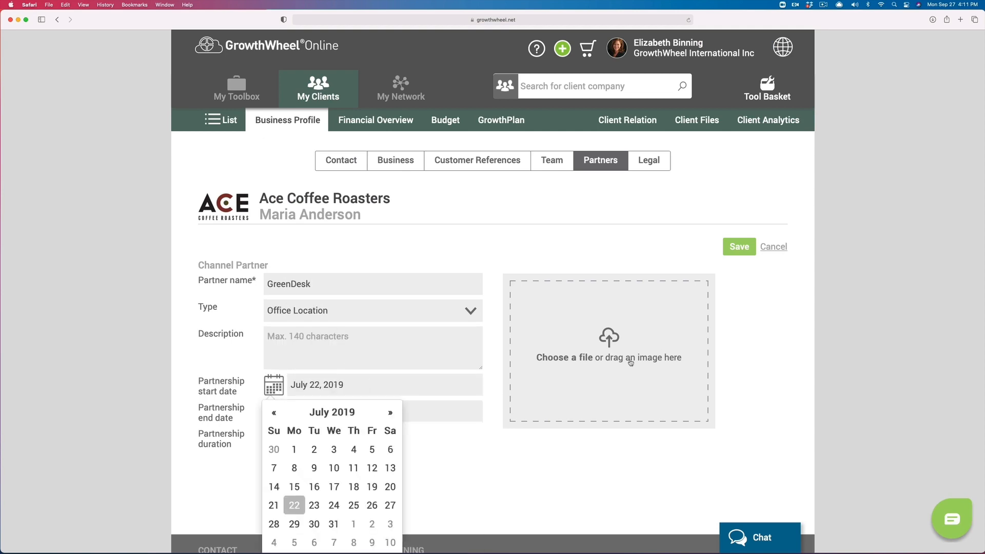
left_click(631, 362)
scroll(395, 287, "down", 5)
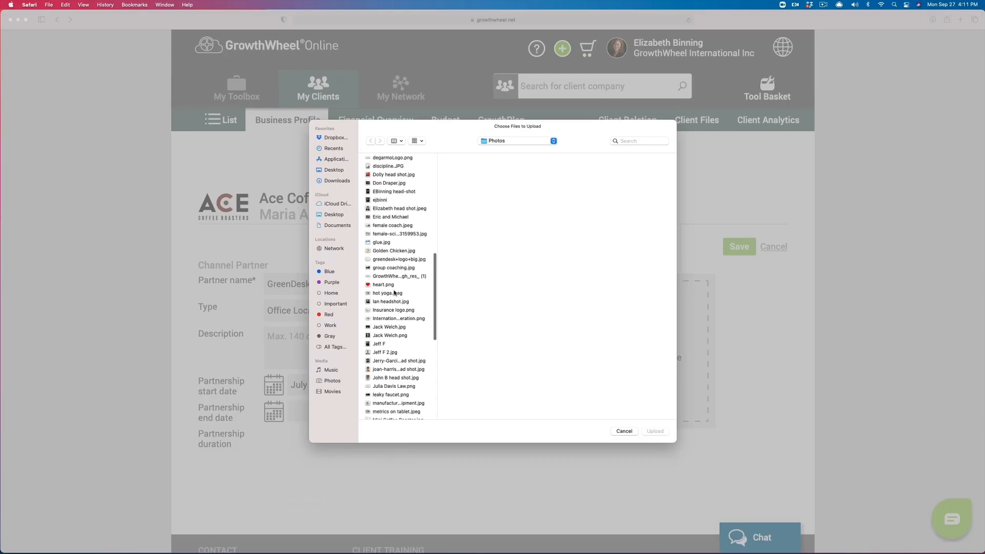
left_click(397, 259)
left_click(656, 432)
left_click(739, 246)
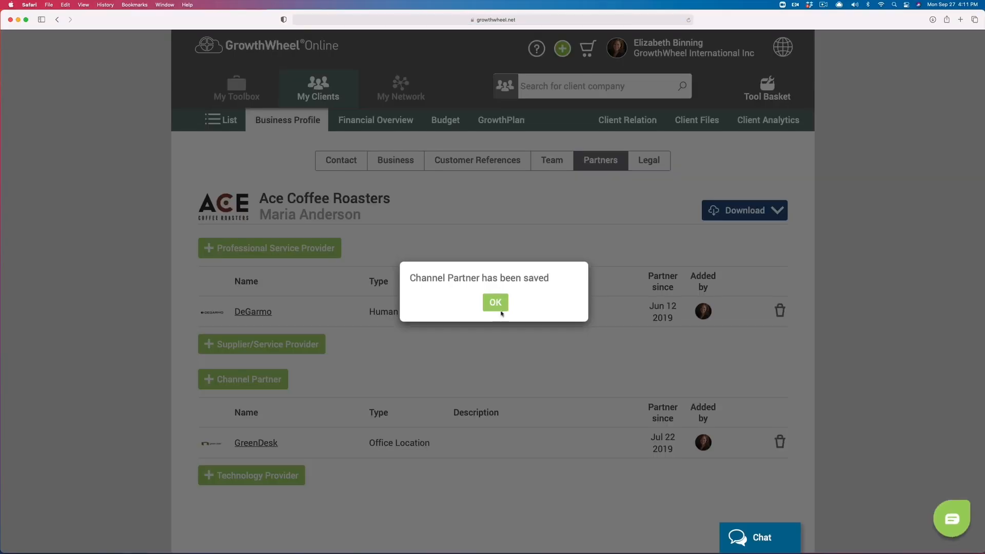
left_click(492, 303)
Step: Set legal details: founded July 4, 2018, state Texas, Limited Liability Company
left_click(643, 160)
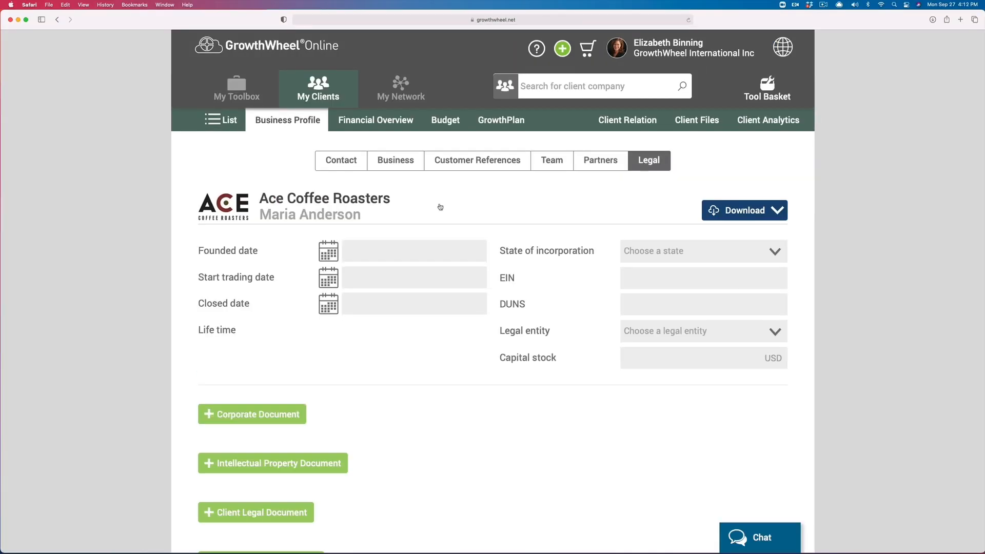
left_click(328, 250)
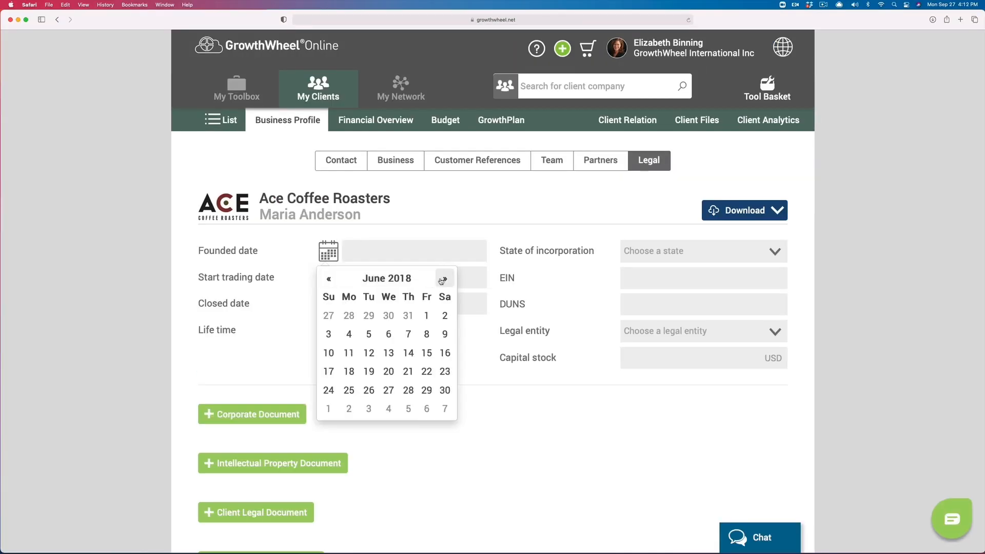
left_click(443, 278)
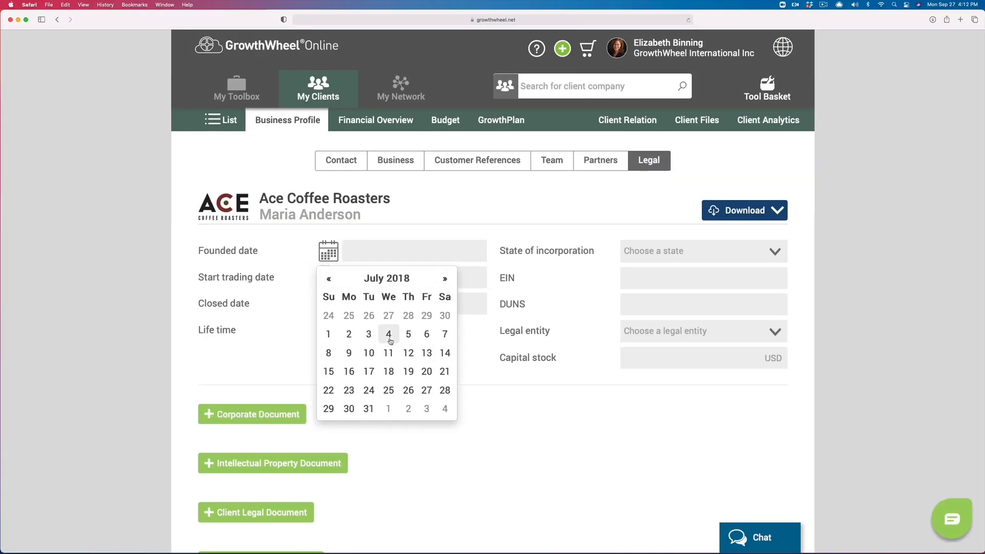
left_click(388, 334)
left_click(652, 253)
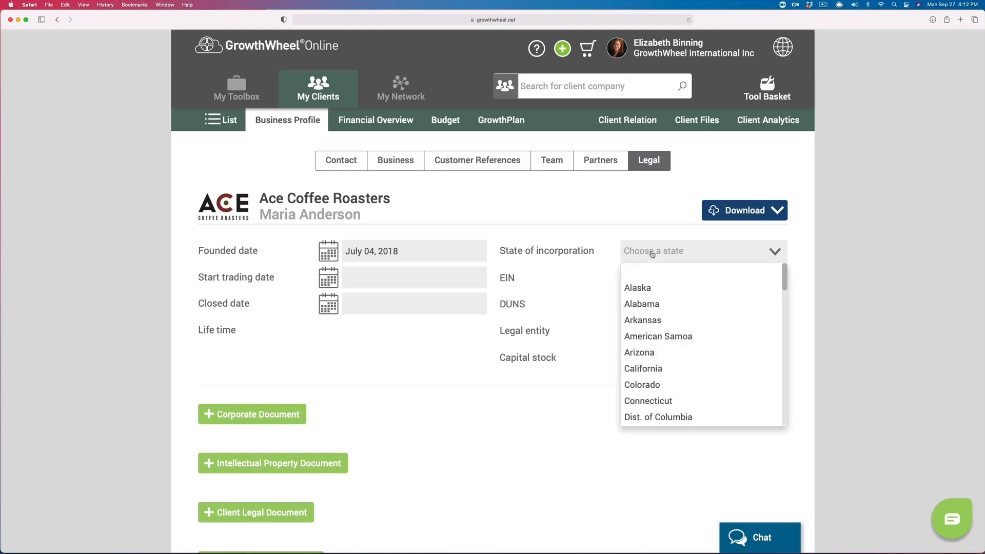
scroll(656, 359, "down", 15)
left_click(651, 349)
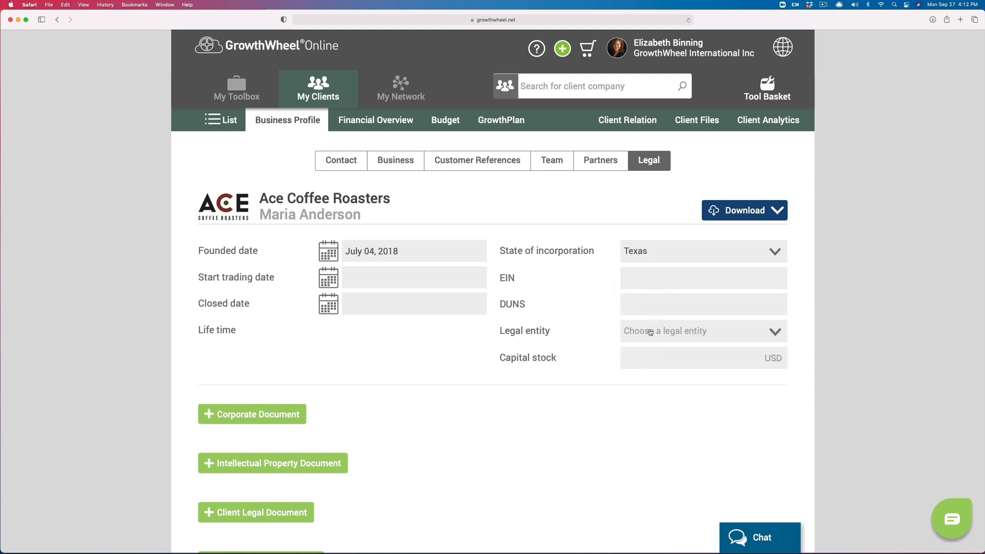
left_click(650, 332)
left_click(655, 386)
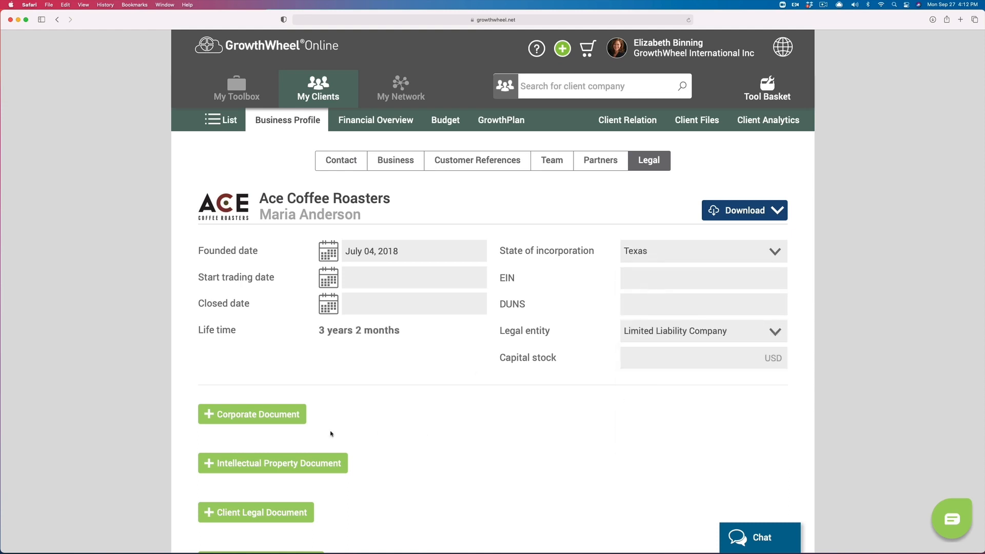
Step: Attach a Certificate of Incorporation PDF as a corporate document and make it visible
left_click(282, 419)
left_click(385, 200)
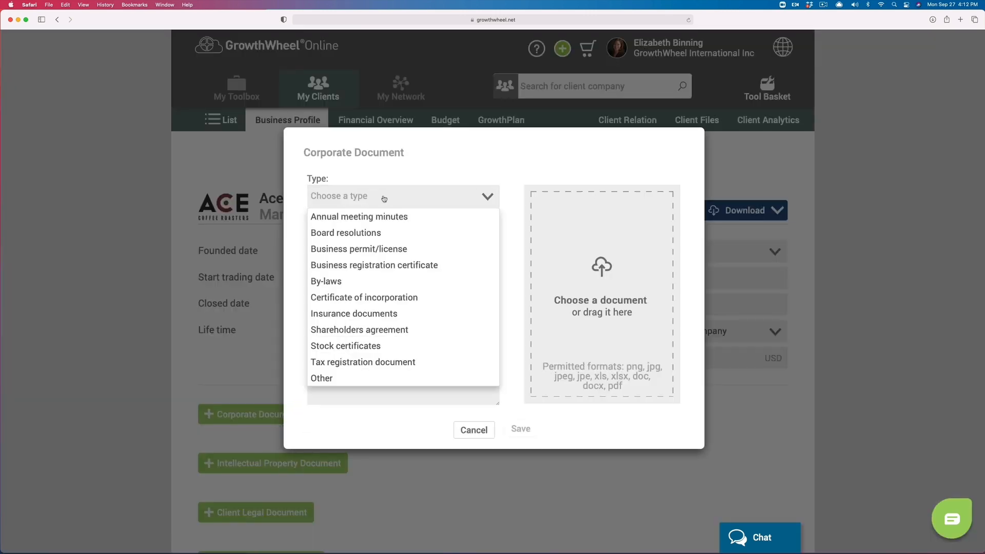
left_click(373, 296)
type("Certificate of In")
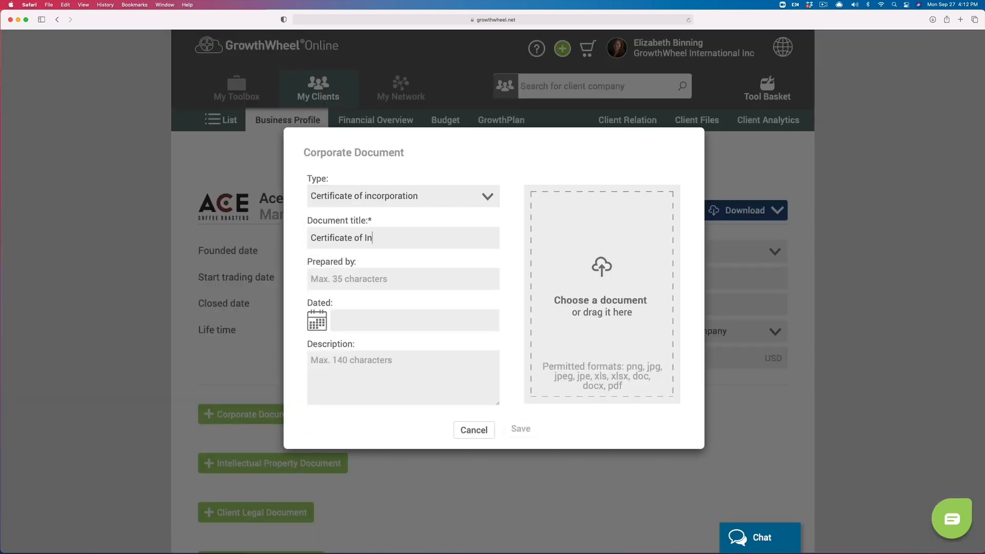
type("our attorney")
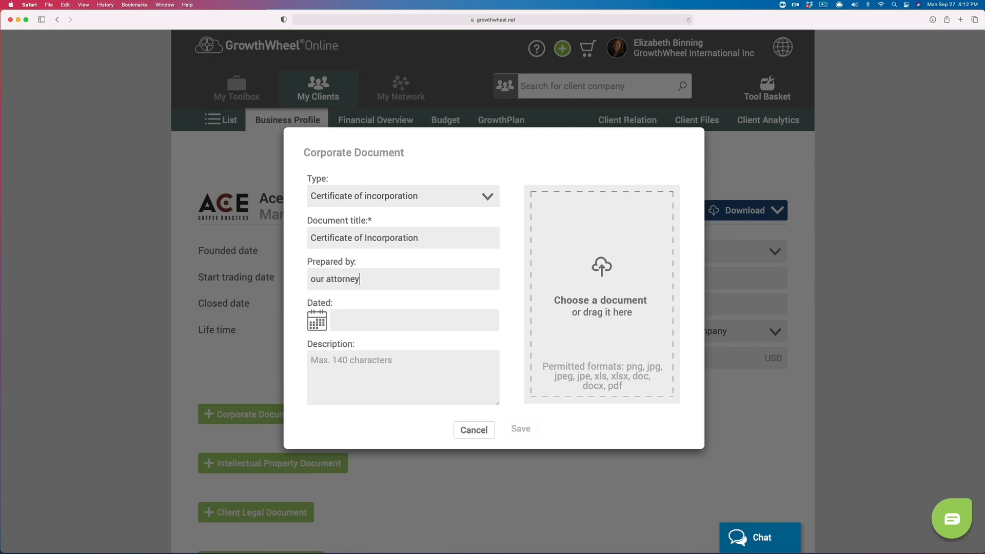
left_click(587, 302)
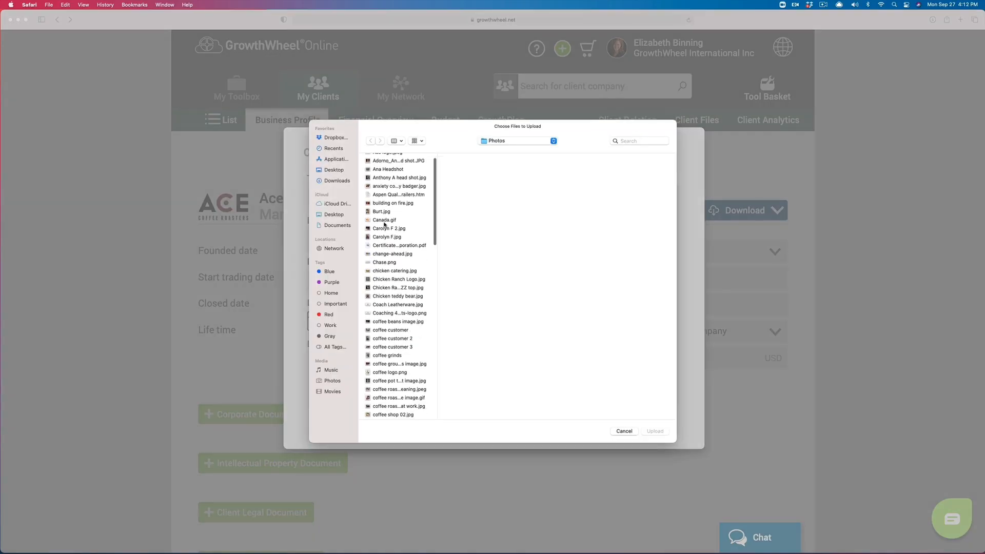
left_click(654, 431)
left_click(520, 429)
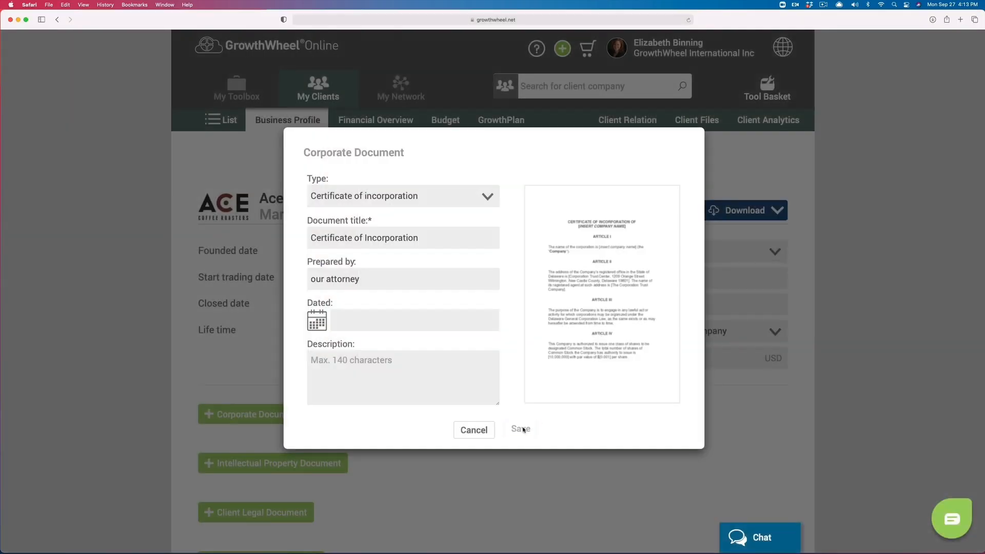
left_click(499, 303)
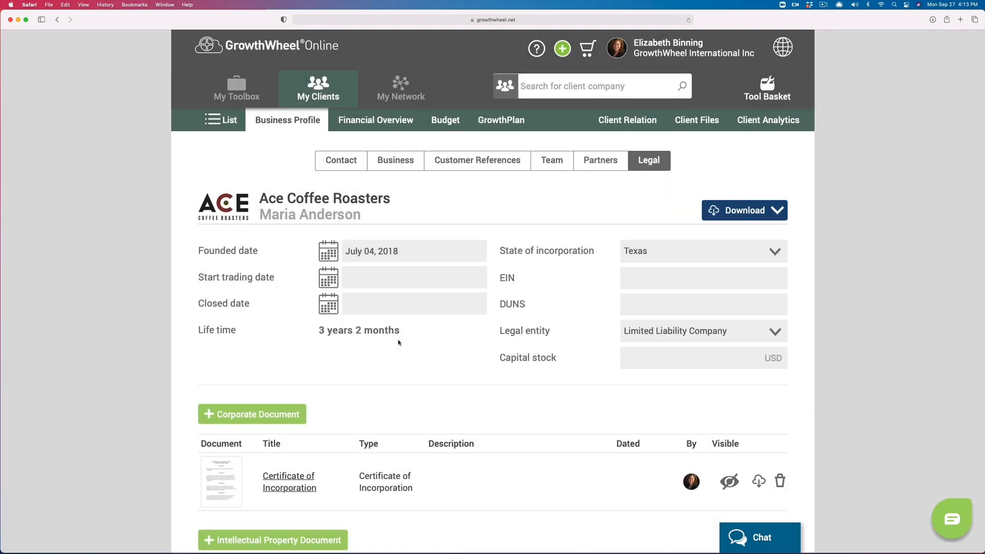
scroll(511, 439, "down", 5)
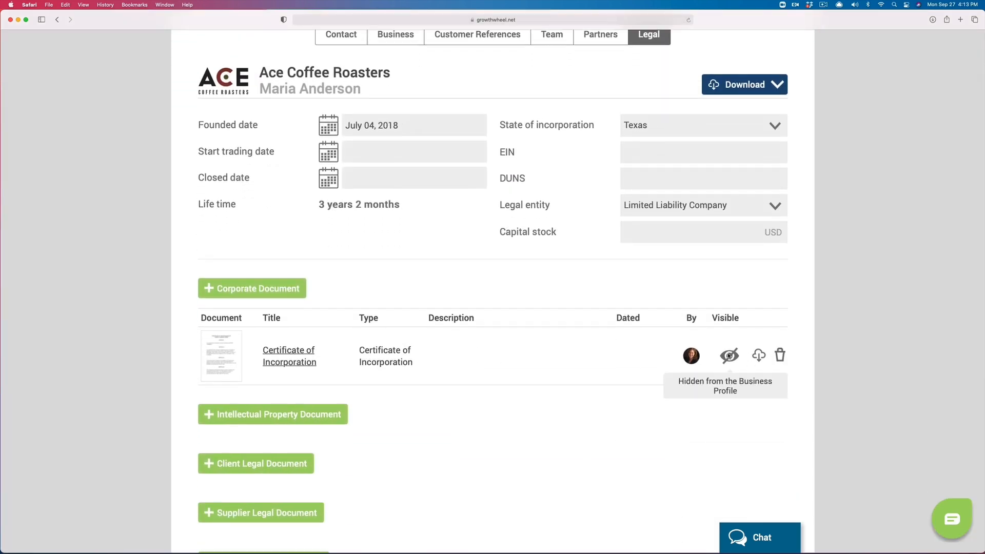
left_click(728, 356)
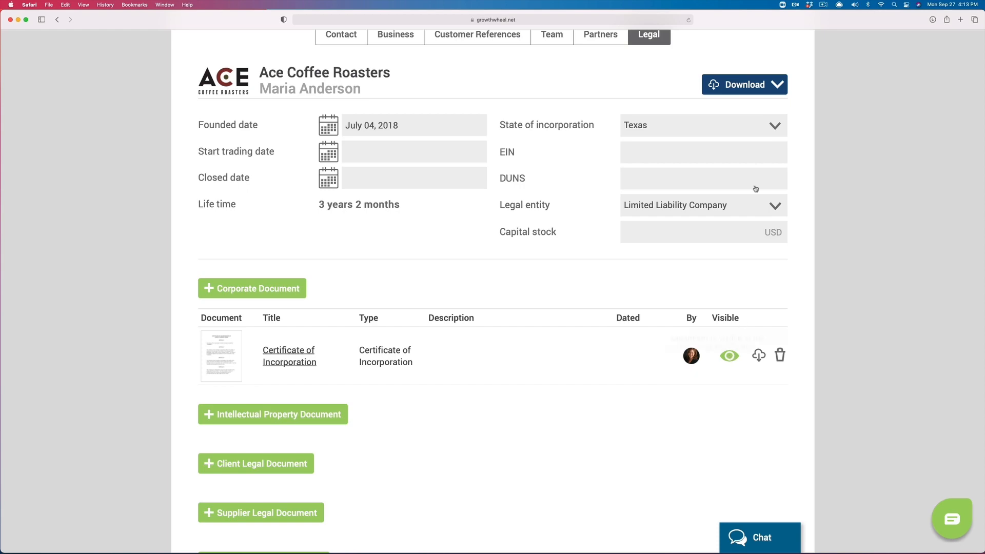
left_click(746, 87)
Step: Download the full business profile PDF and scroll through its pages in Safari to the partners page
left_click(733, 142)
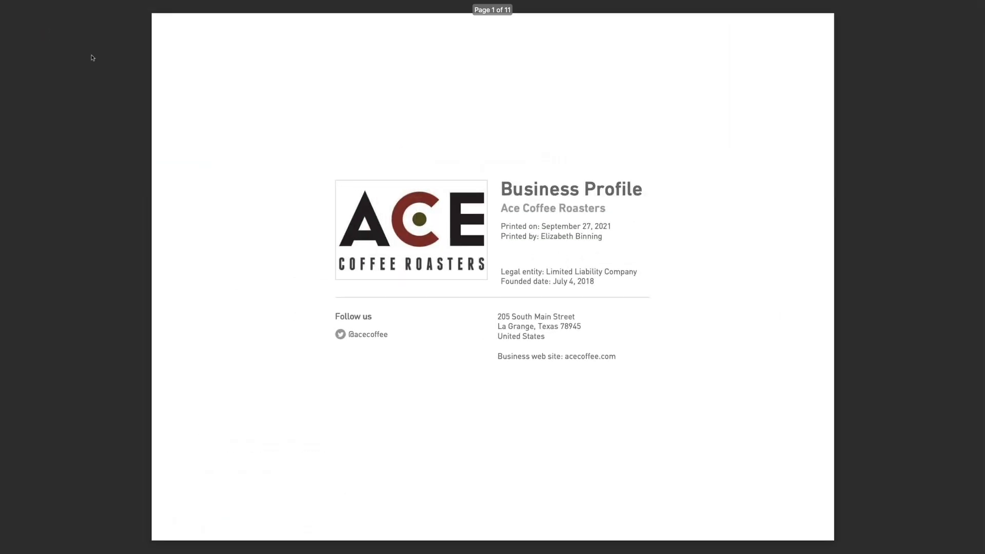
scroll(198, 152, "down", 10)
scroll(198, 152, "down", 5)
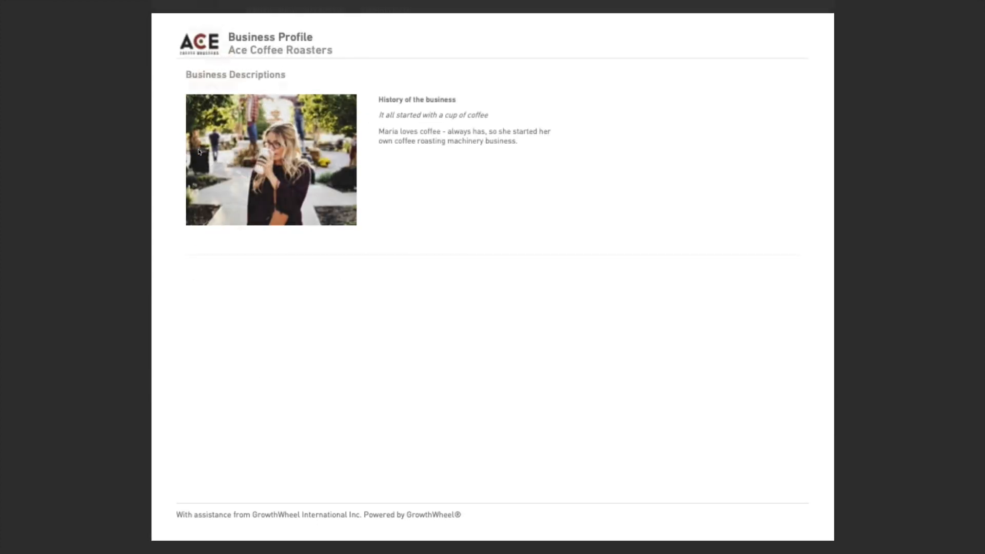
scroll(199, 152, "down", 5)
scroll(198, 152, "down", 5)
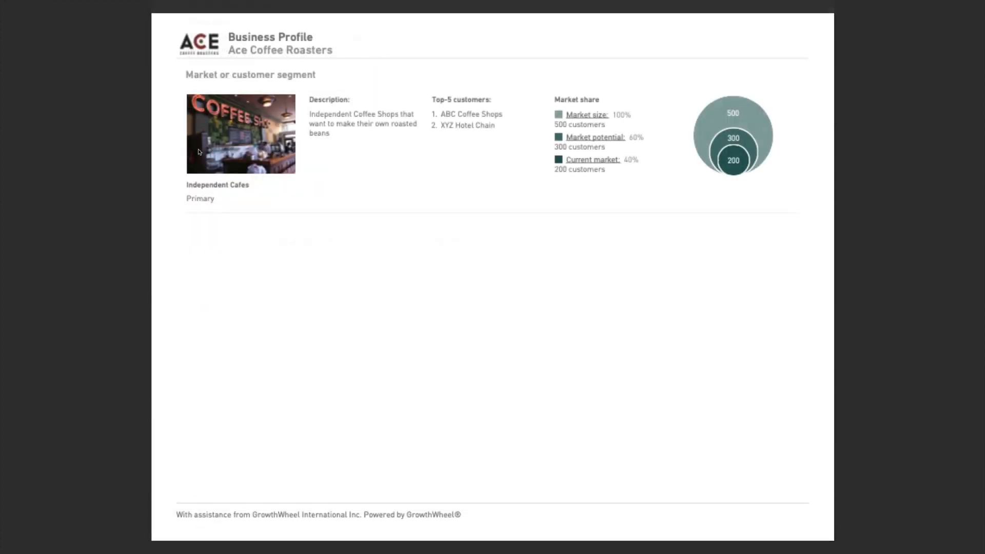
scroll(199, 152, "down", 5)
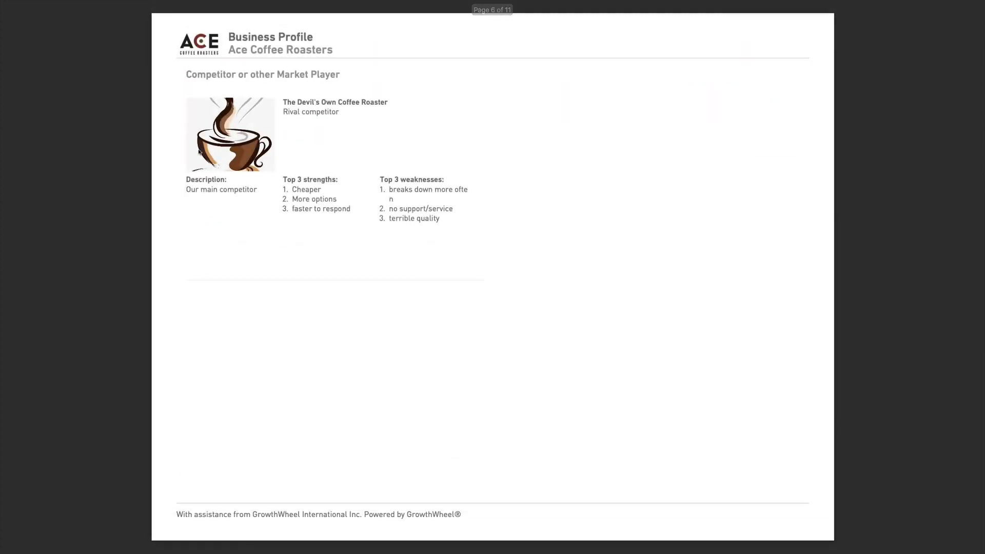
scroll(199, 152, "down", 5)
scroll(198, 152, "down", 5)
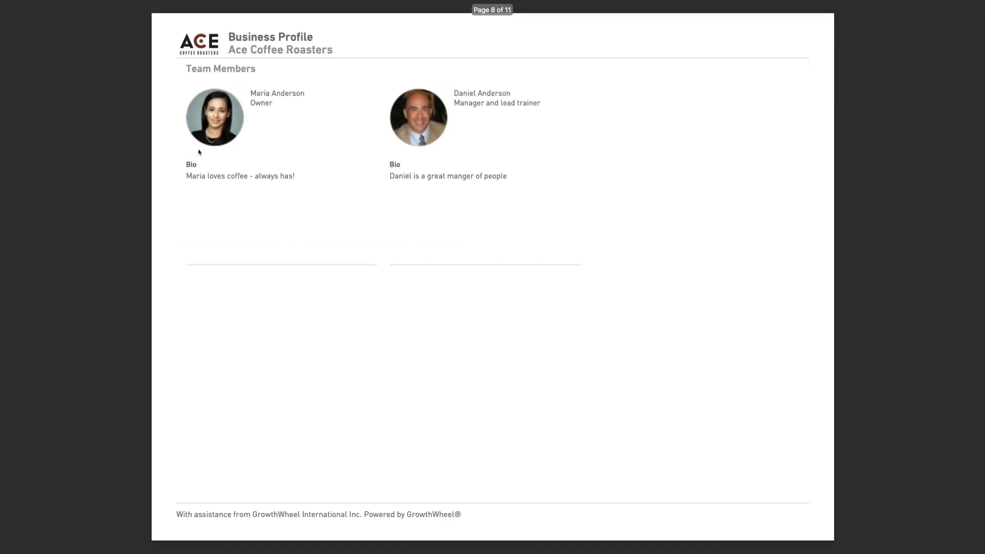
scroll(198, 152, "down", 5)
scroll(198, 151, "down", 5)
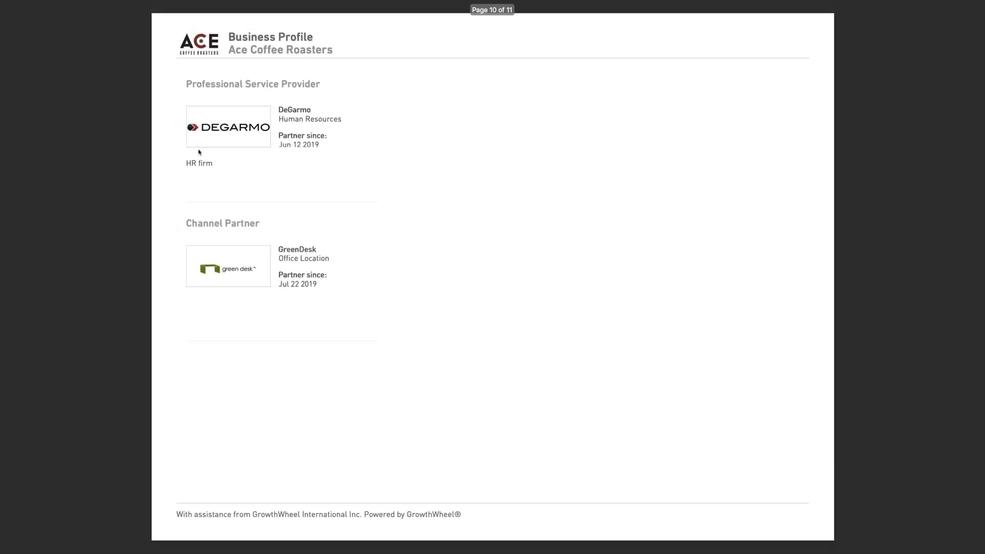
scroll(199, 152, "down", 5)
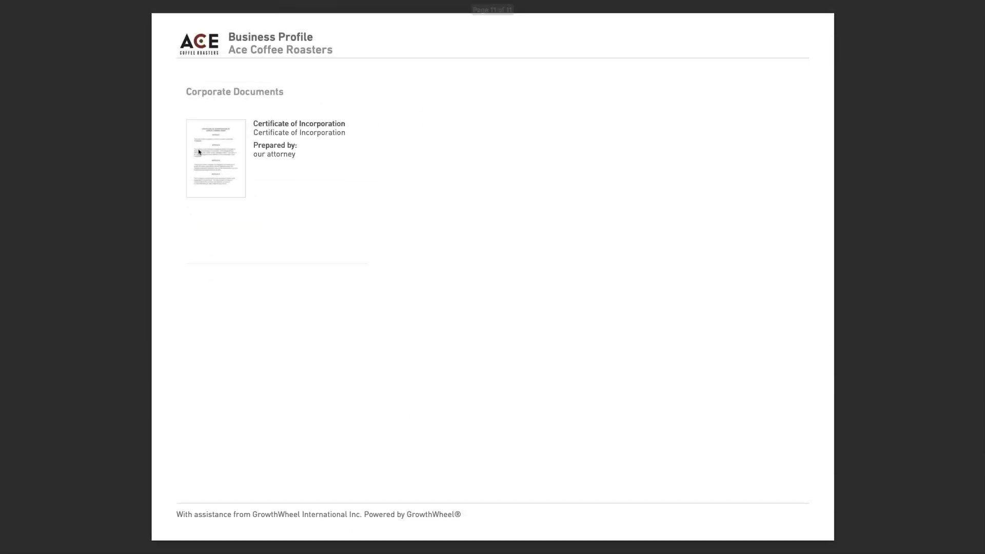